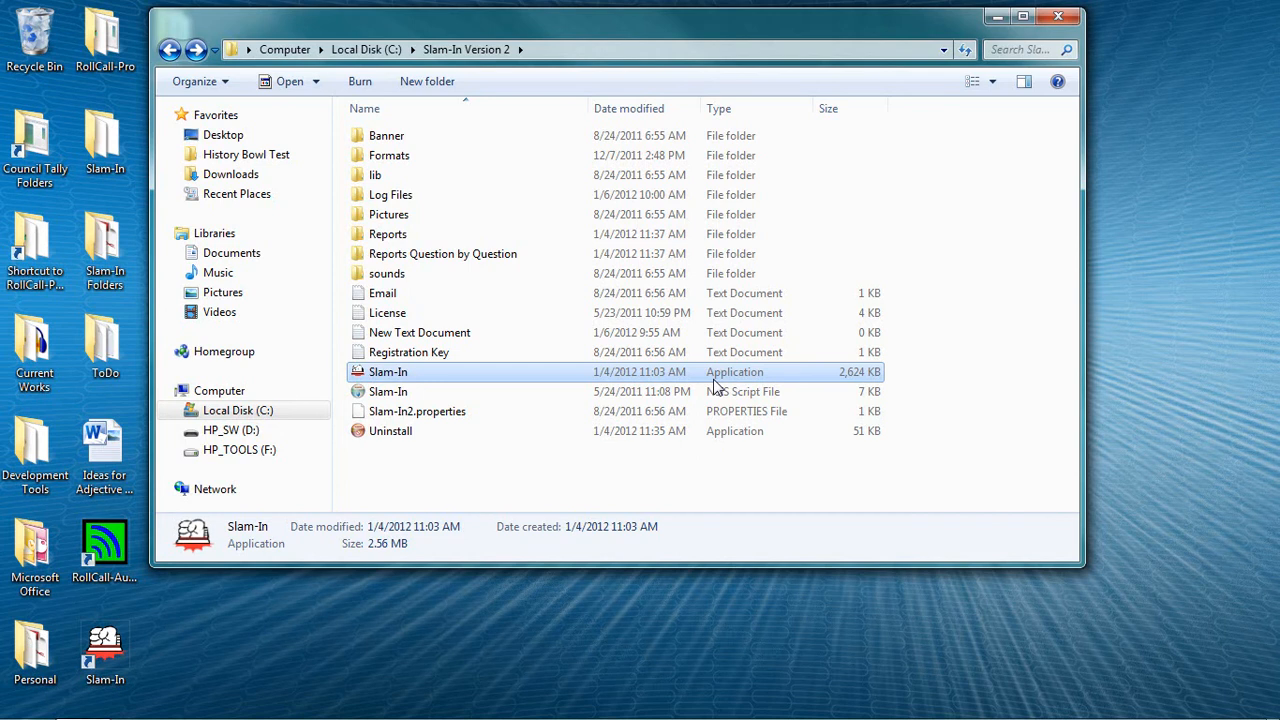
# Step: Launch the Slam-In application and open the official competition format IHSA.properties
pyautogui.doubleClick(563, 379)
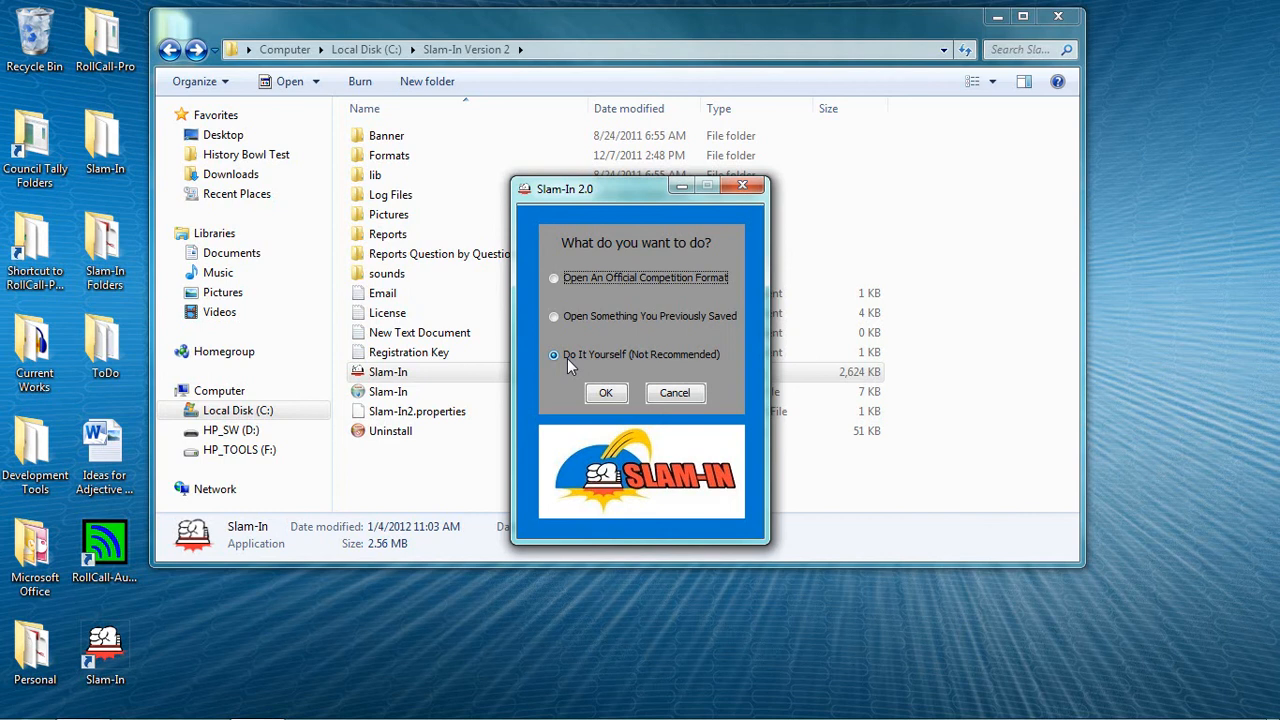
pyautogui.click(572, 280)
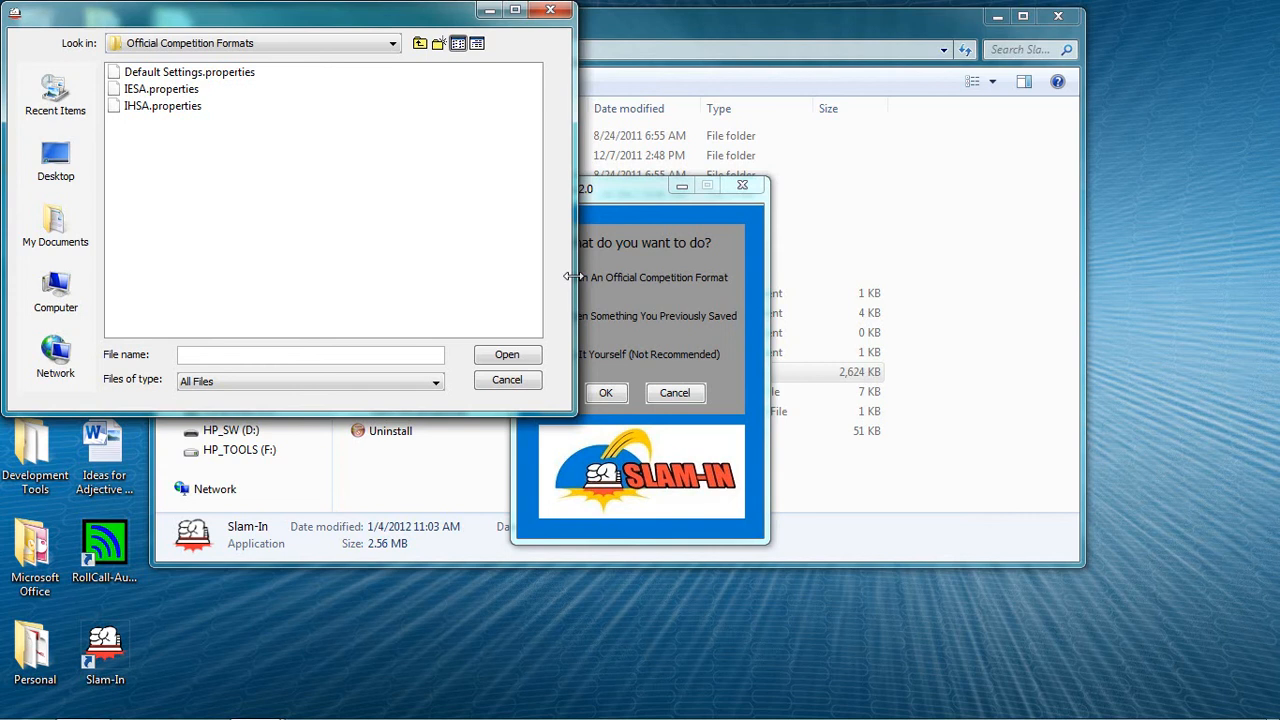
pyautogui.click(164, 106)
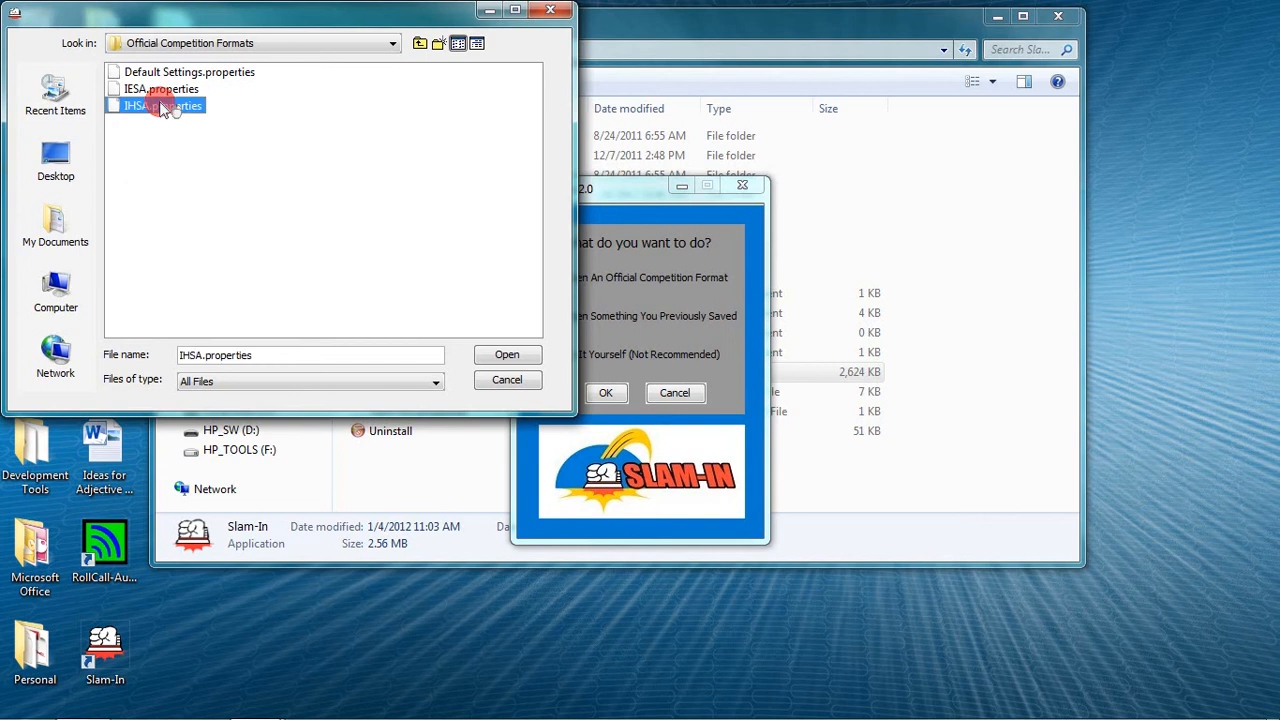
pyautogui.click(506, 357)
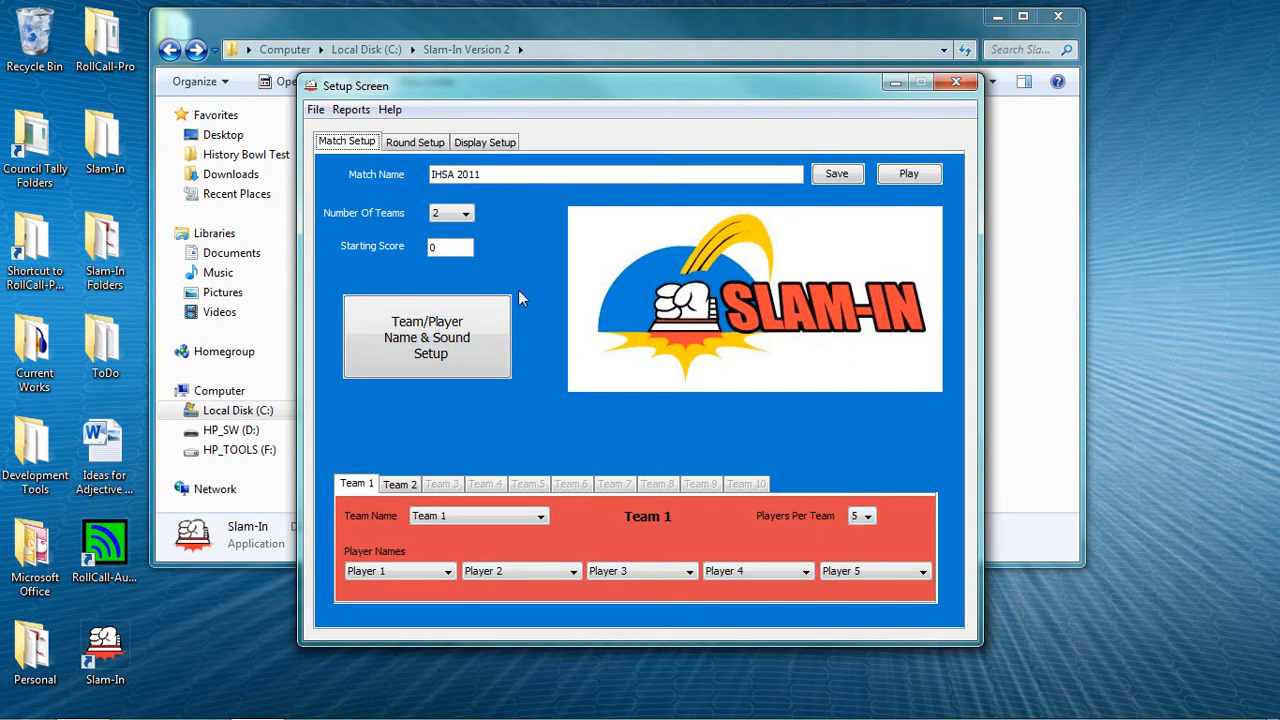
pyautogui.click(465, 215)
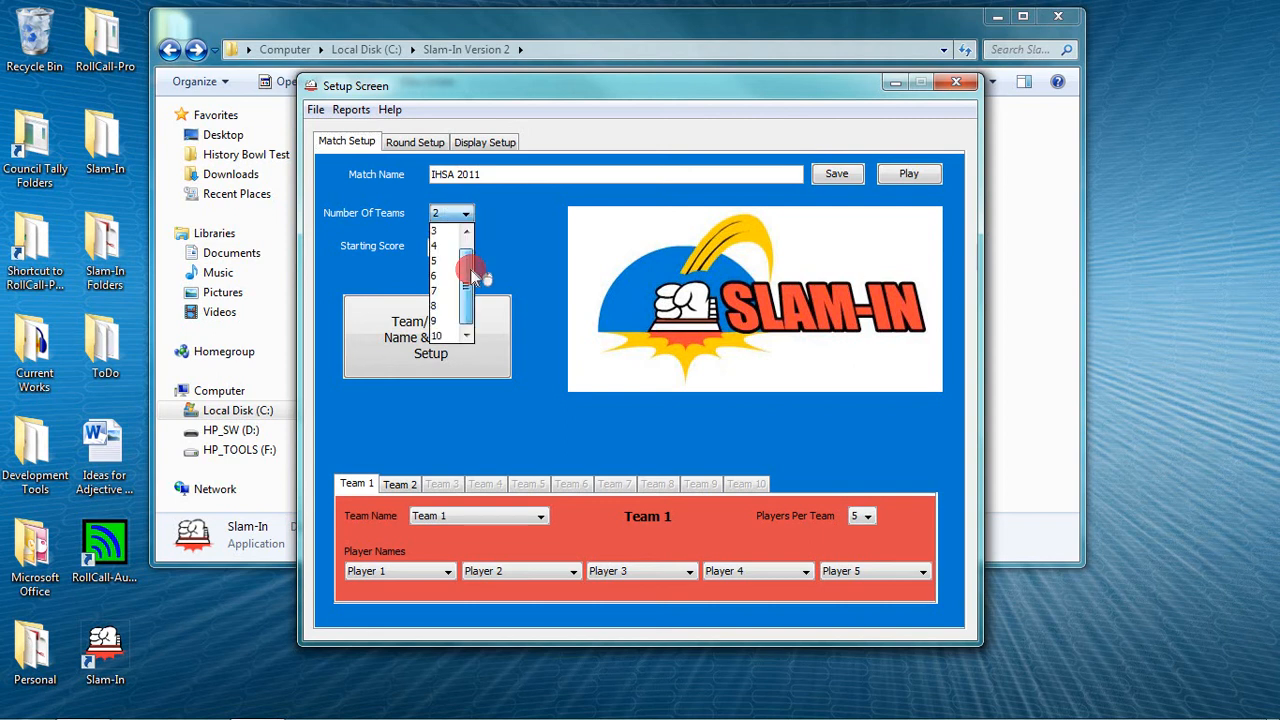
pyautogui.click(788, 463)
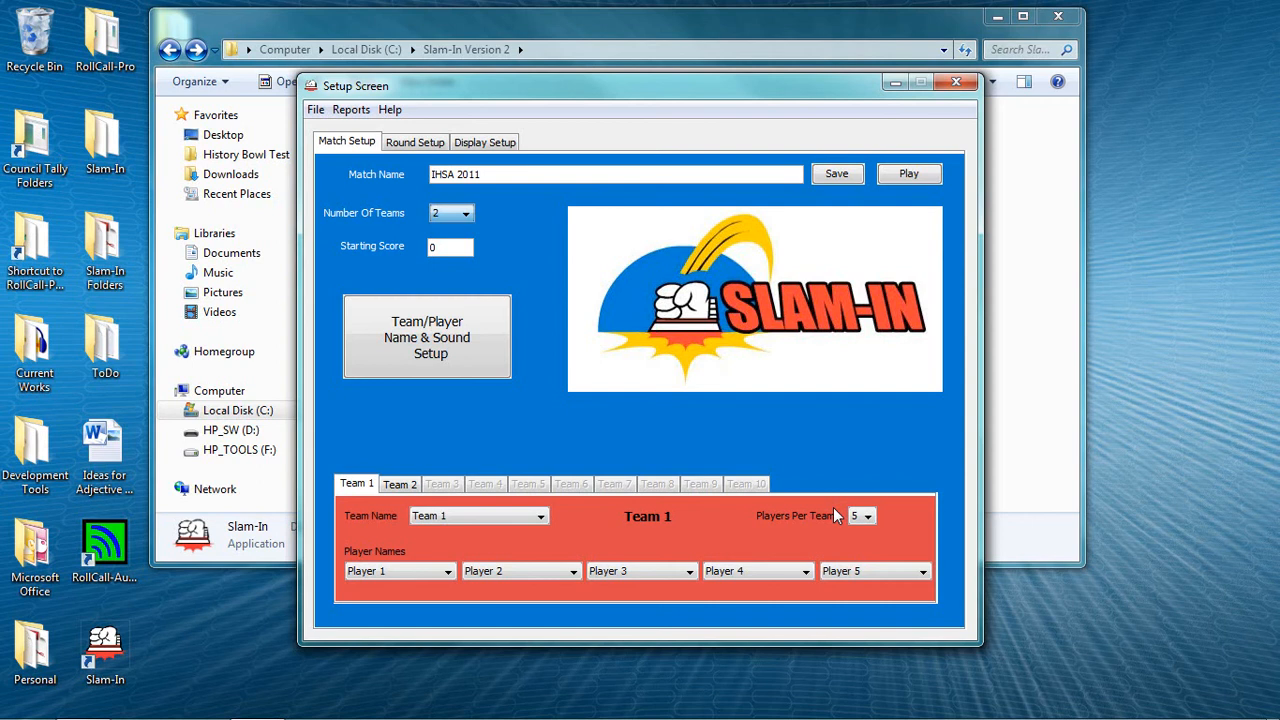
# Step: In the team and player name setup, name Team 1 "My Team" and Team 2 "Other Team", and preview both teams' sounds
pyautogui.click(433, 342)
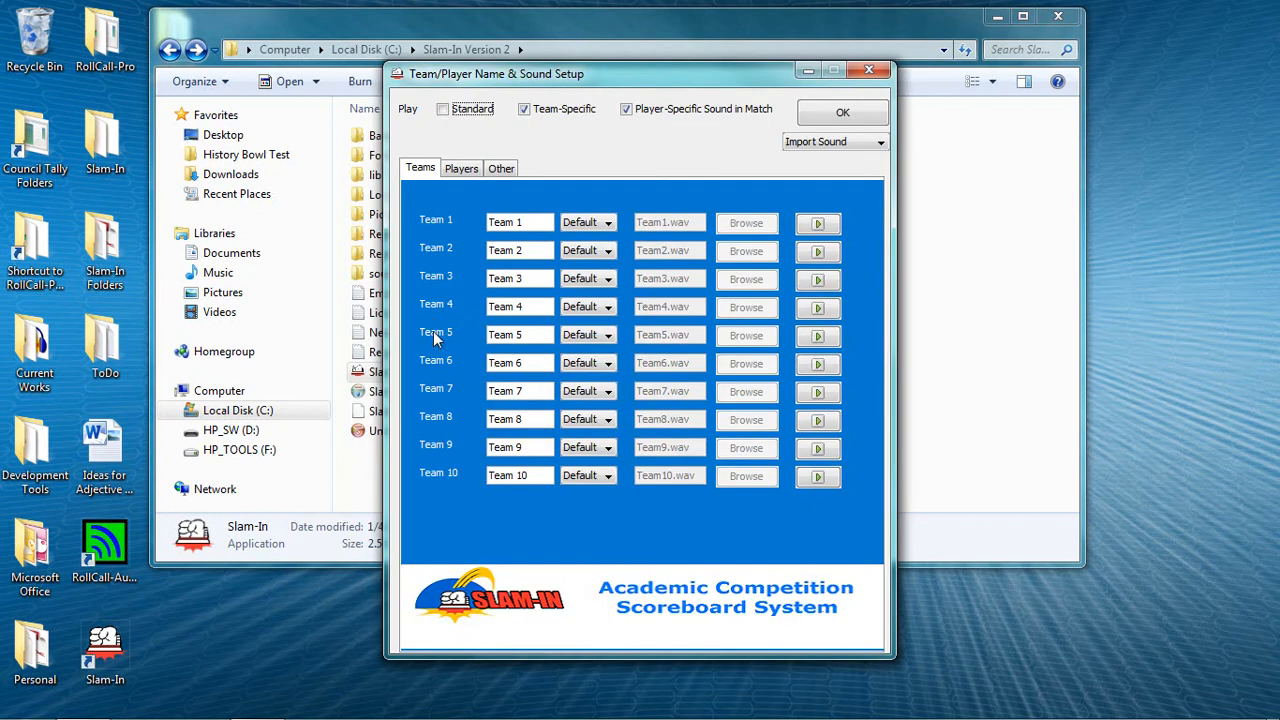
pyautogui.click(517, 225)
pyautogui.write('May')
pyautogui.press('BackSpace')
pyautogui.press('BackSpace')
pyautogui.write('y Team')
pyautogui.press('Tab')
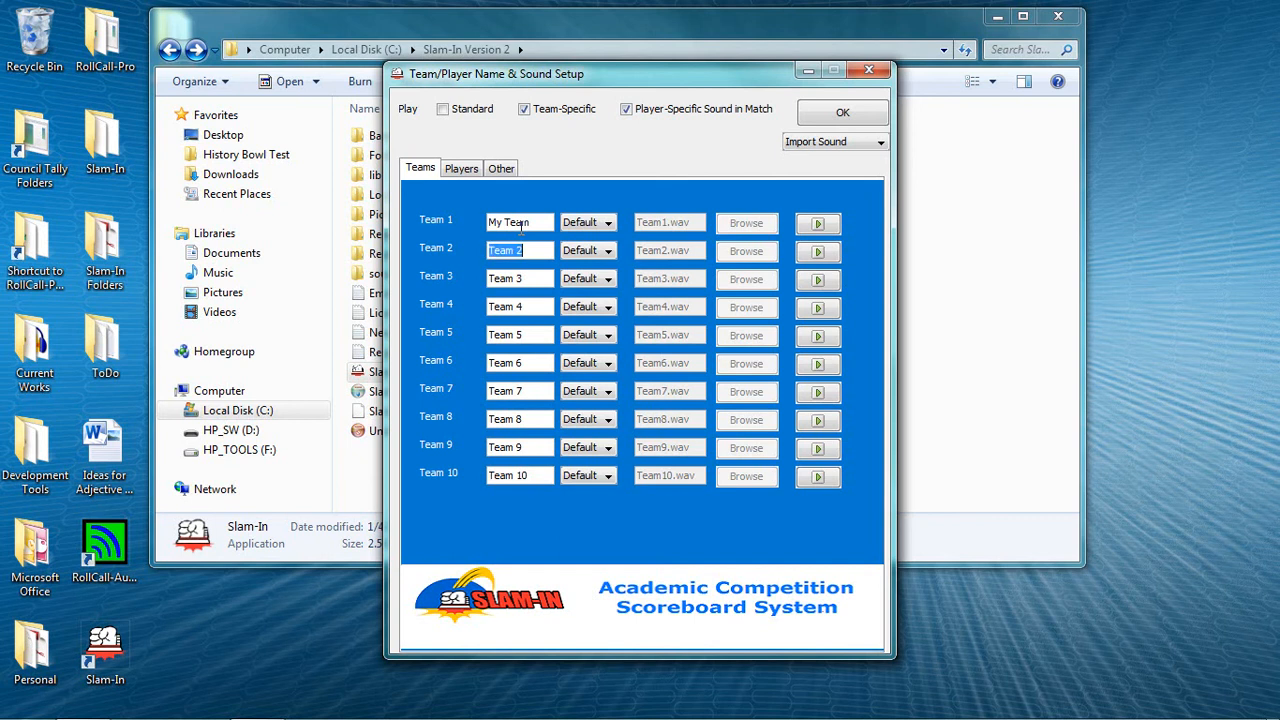
pyautogui.write('Other Team')
pyautogui.click(822, 224)
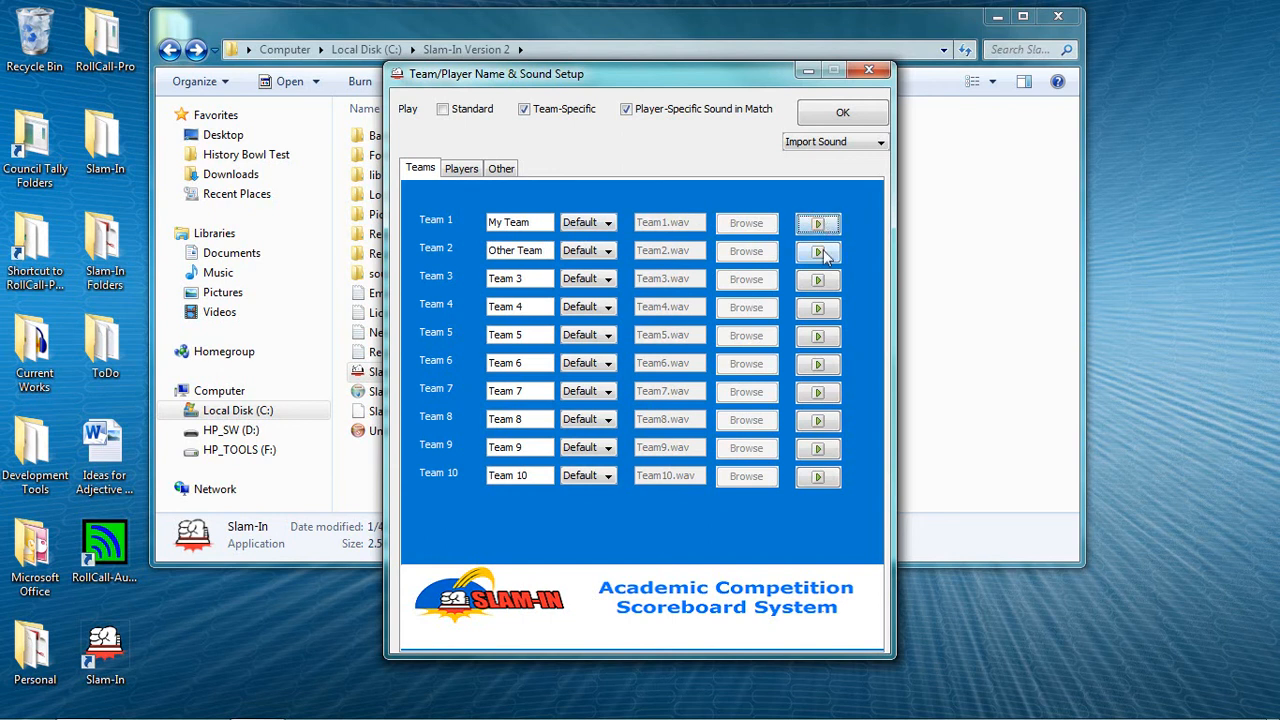
pyautogui.click(820, 253)
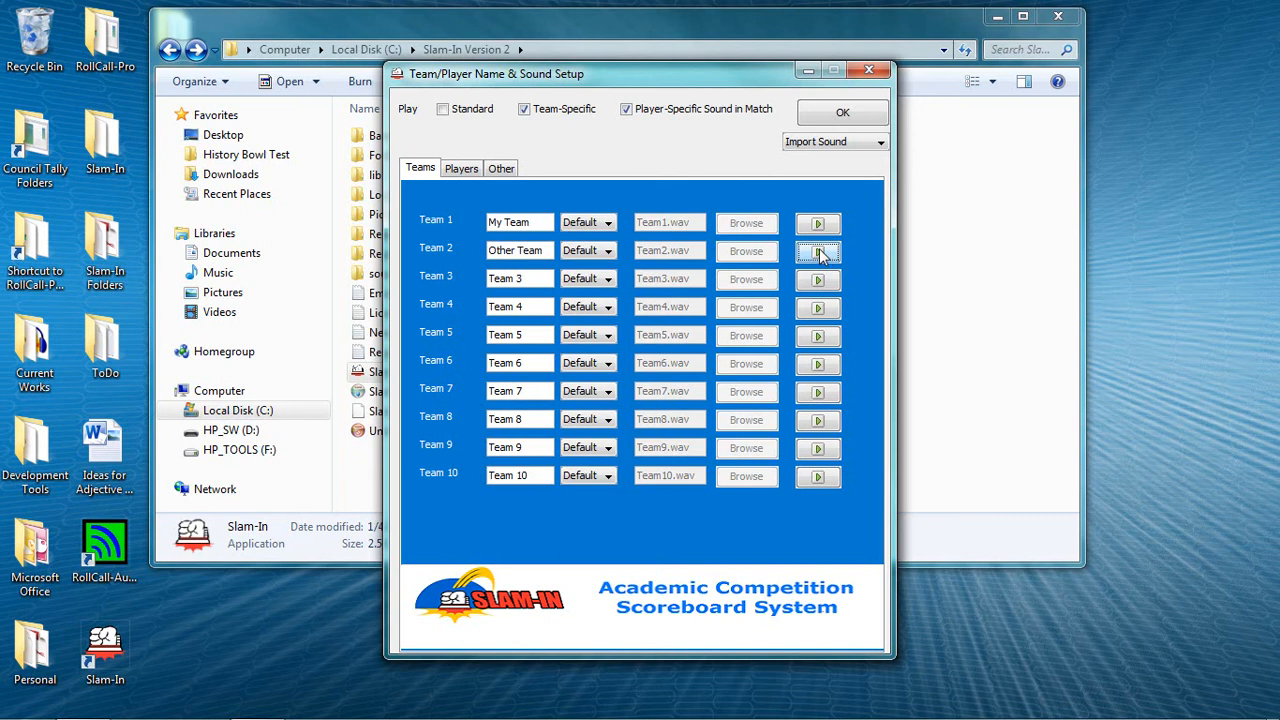
# Step: Enter first names for players 1 to 6 of My Team
pyautogui.click(465, 172)
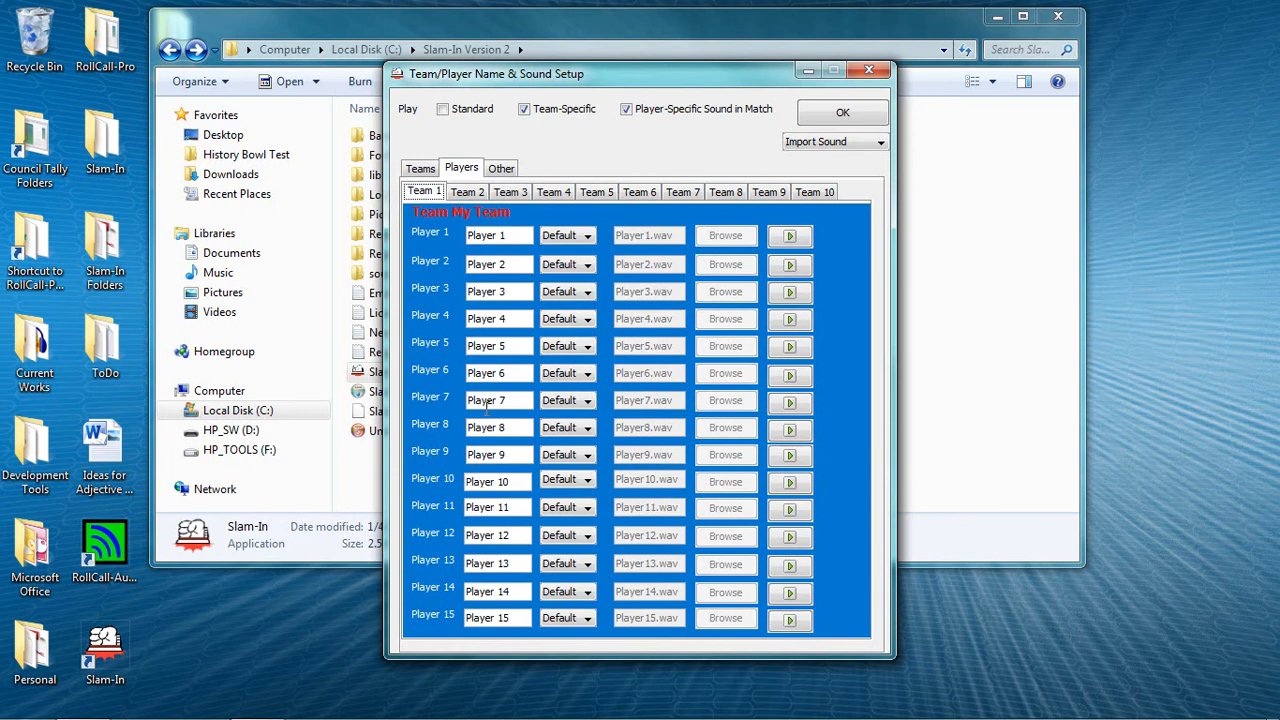
pyautogui.click(495, 235)
pyautogui.write('Susan')
pyautogui.press('Tab')
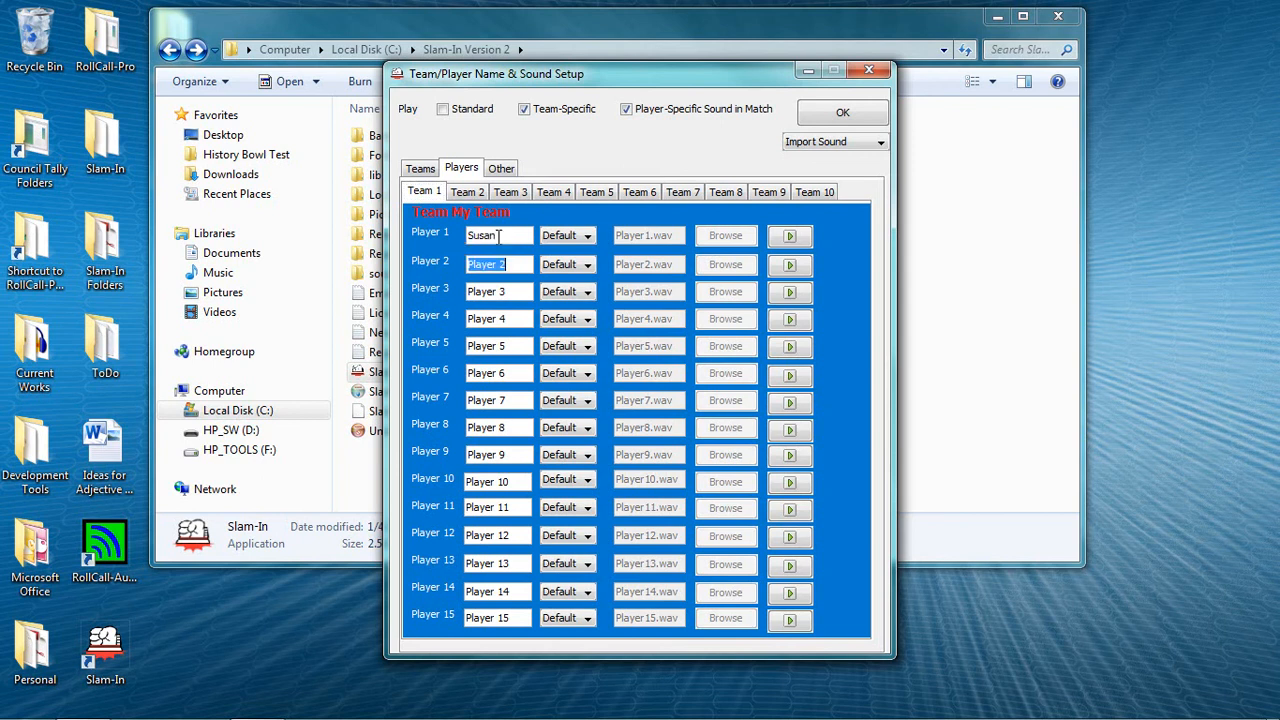
pyautogui.write('Mark')
pyautogui.press('Tab')
pyautogui.write('Al')
pyautogui.press('Tab')
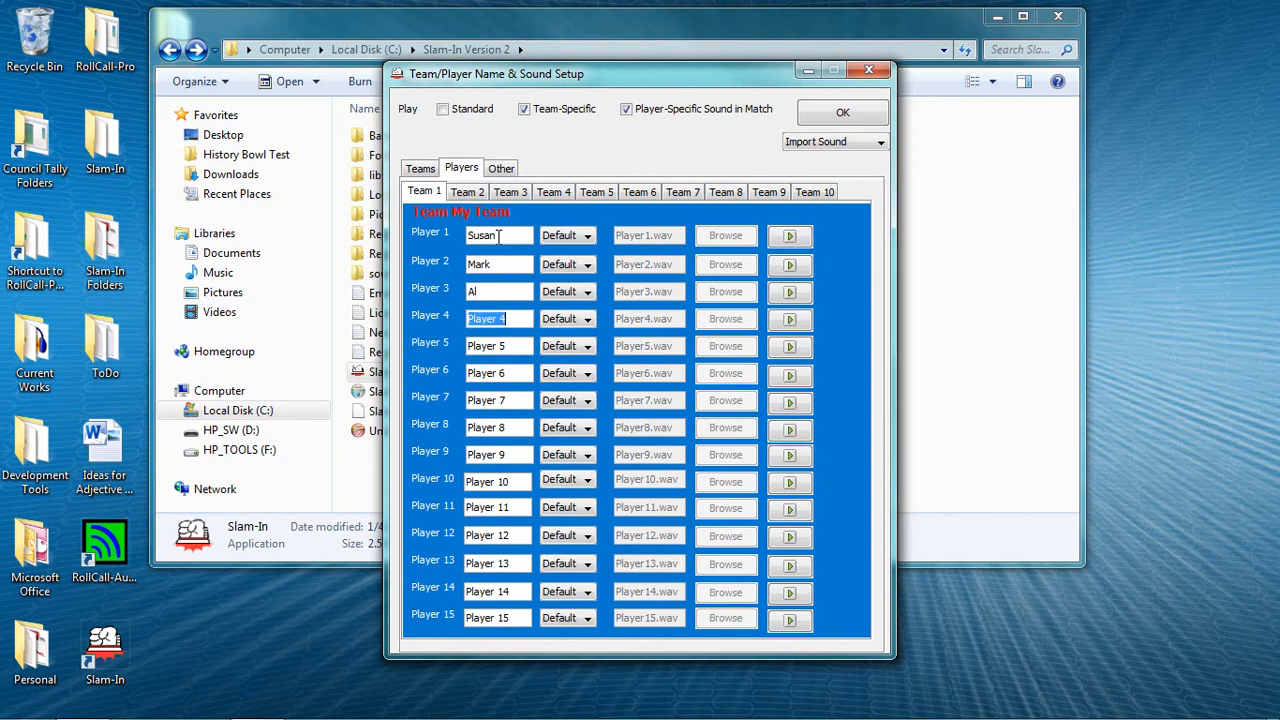
pyautogui.write('Kay')
pyautogui.press('Tab')
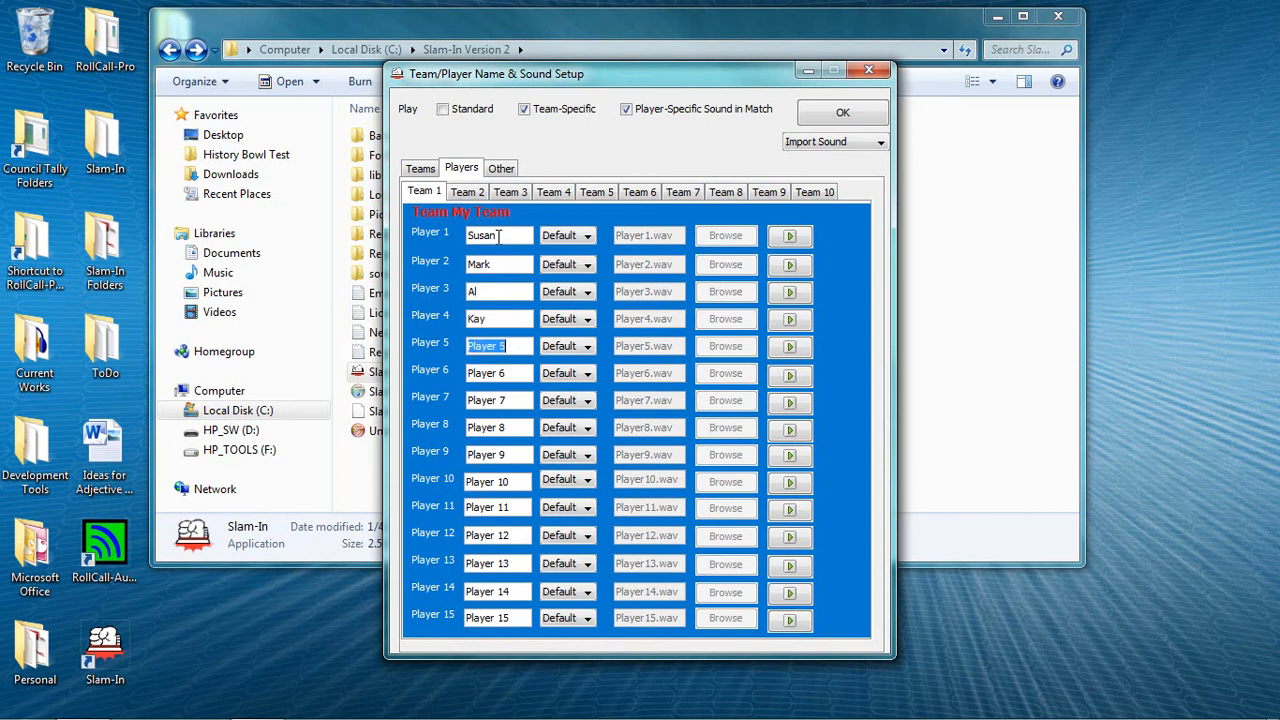
pyautogui.write('Rachel')
pyautogui.press('Tab')
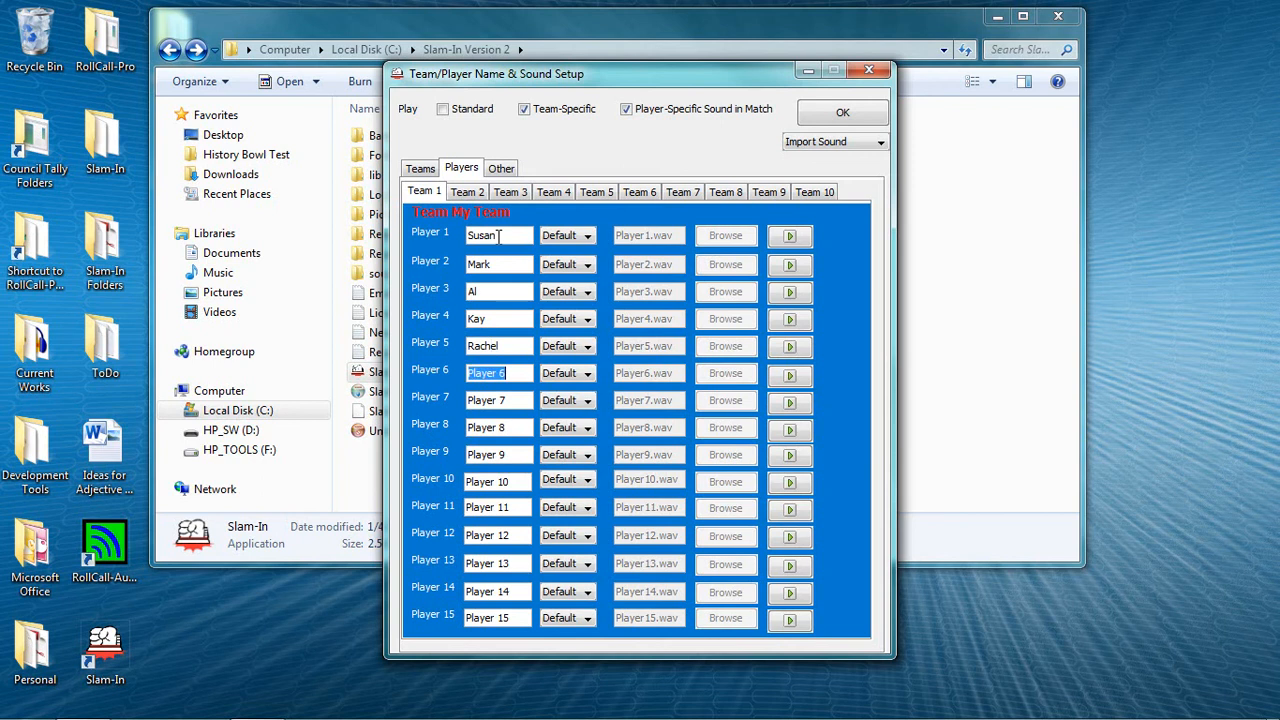
pyautogui.write('Julie')
# Step: Enter first names for players 1 to 6 of Other Team
pyautogui.click(468, 194)
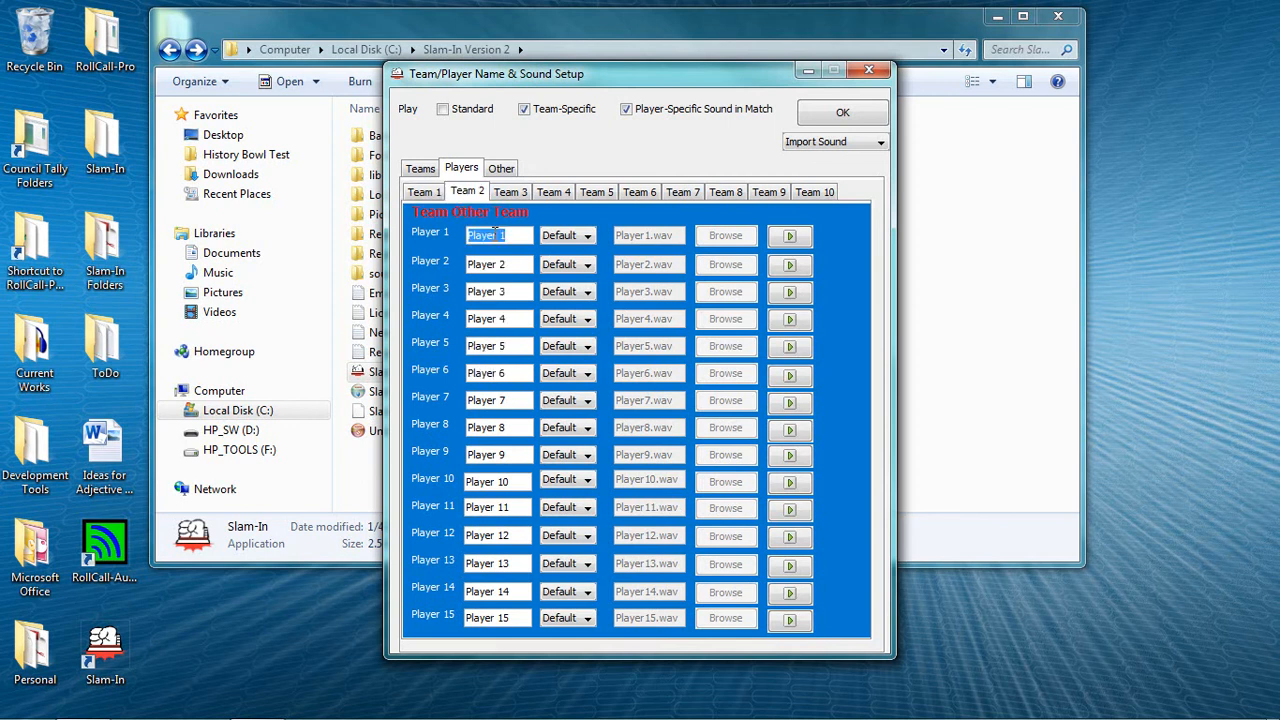
pyautogui.write('David')
pyautogui.press('Tab')
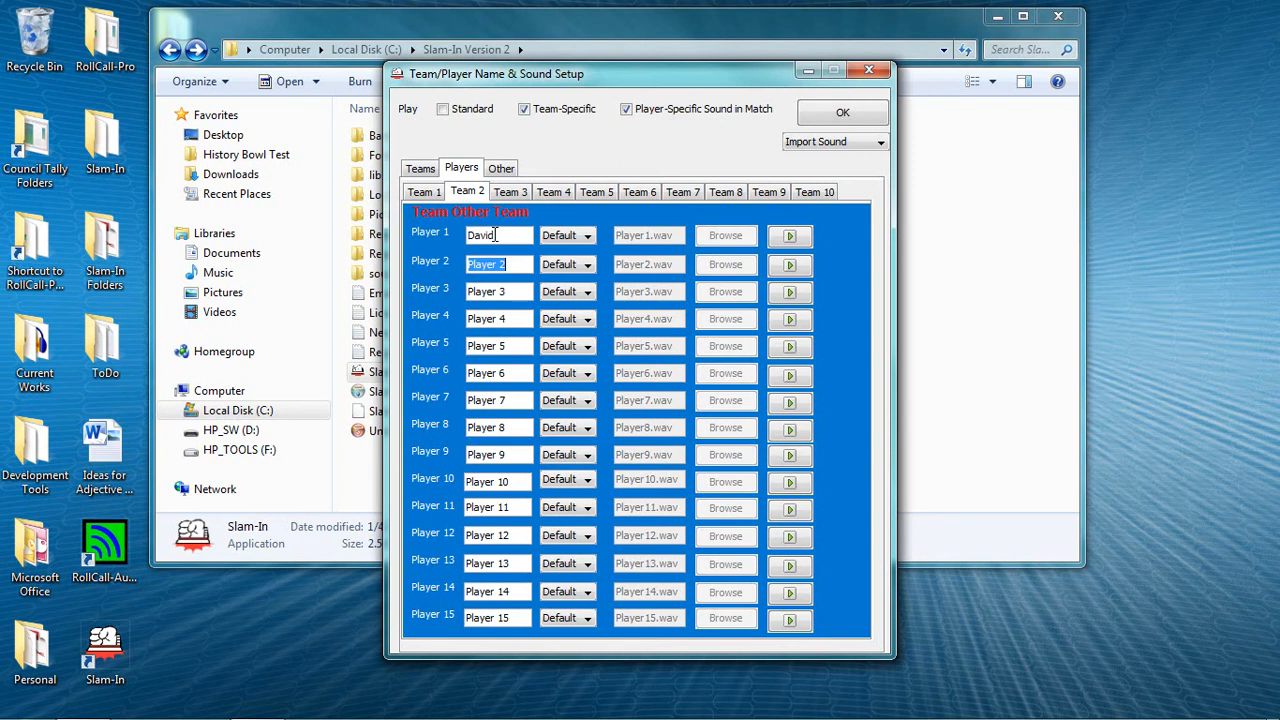
pyautogui.write('Sharon')
pyautogui.press('Tab')
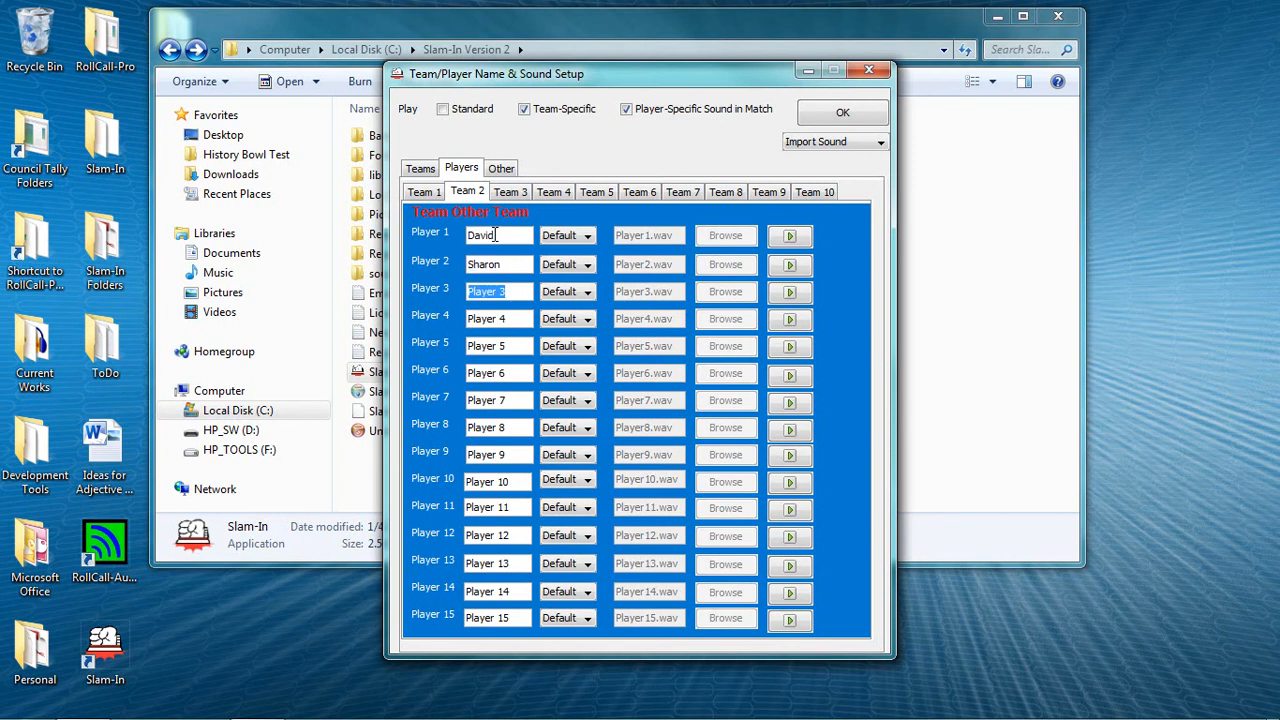
pyautogui.write('Jonah')
pyautogui.press('Tab')
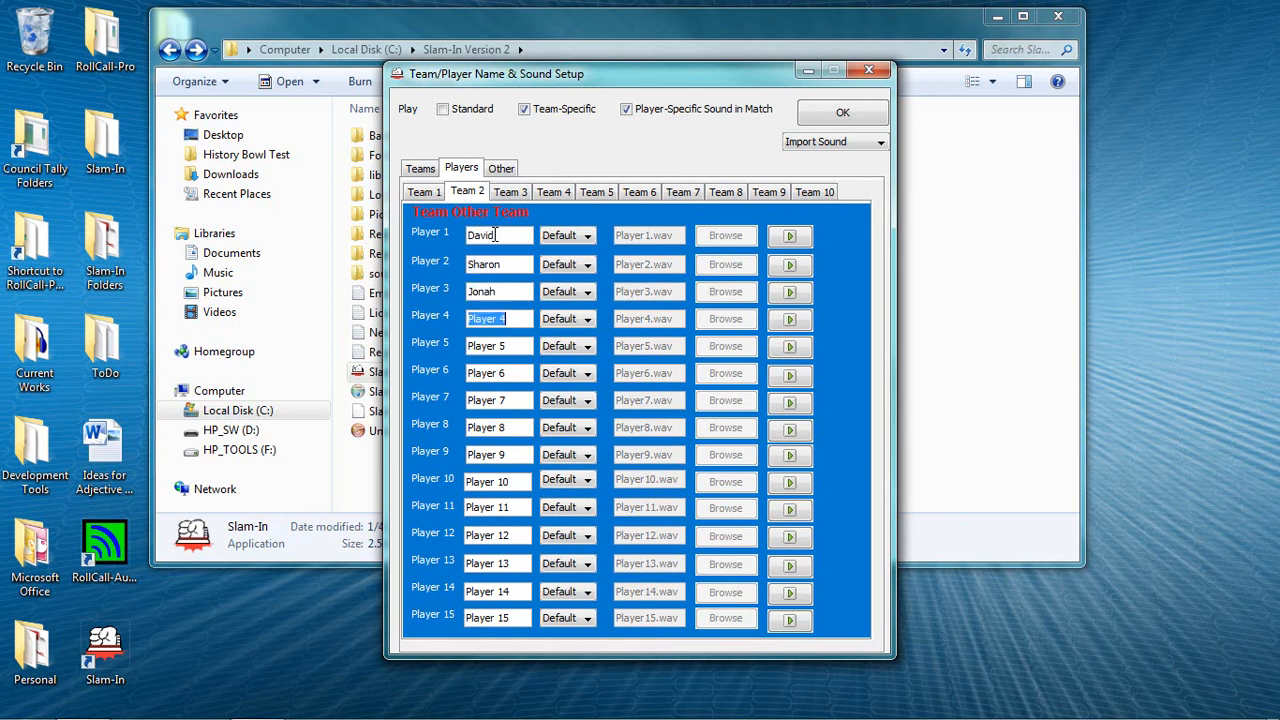
pyautogui.write('Rob')
pyautogui.press('Tab')
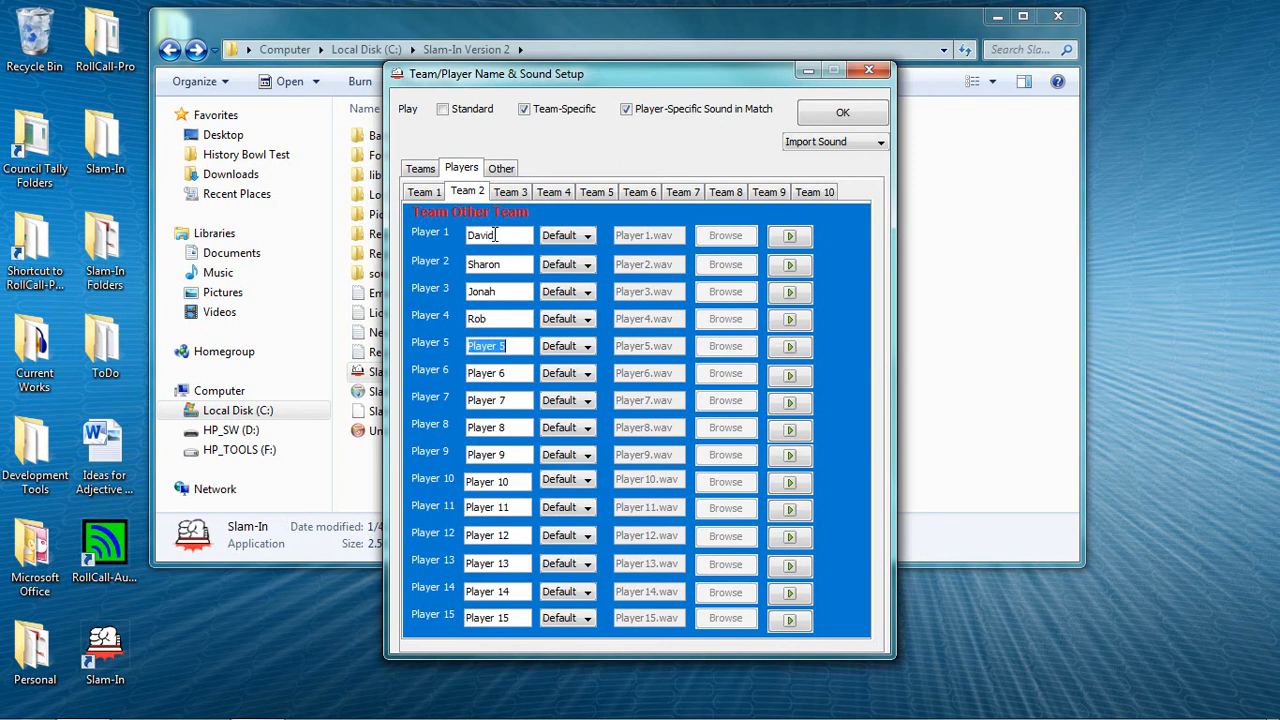
pyautogui.write('Mike')
pyautogui.press('Tab')
pyautogui.write('Matt')
# Step: Turn off team-specific and player-specific sounds and enable the Standard sound instead
pyautogui.click(577, 237)
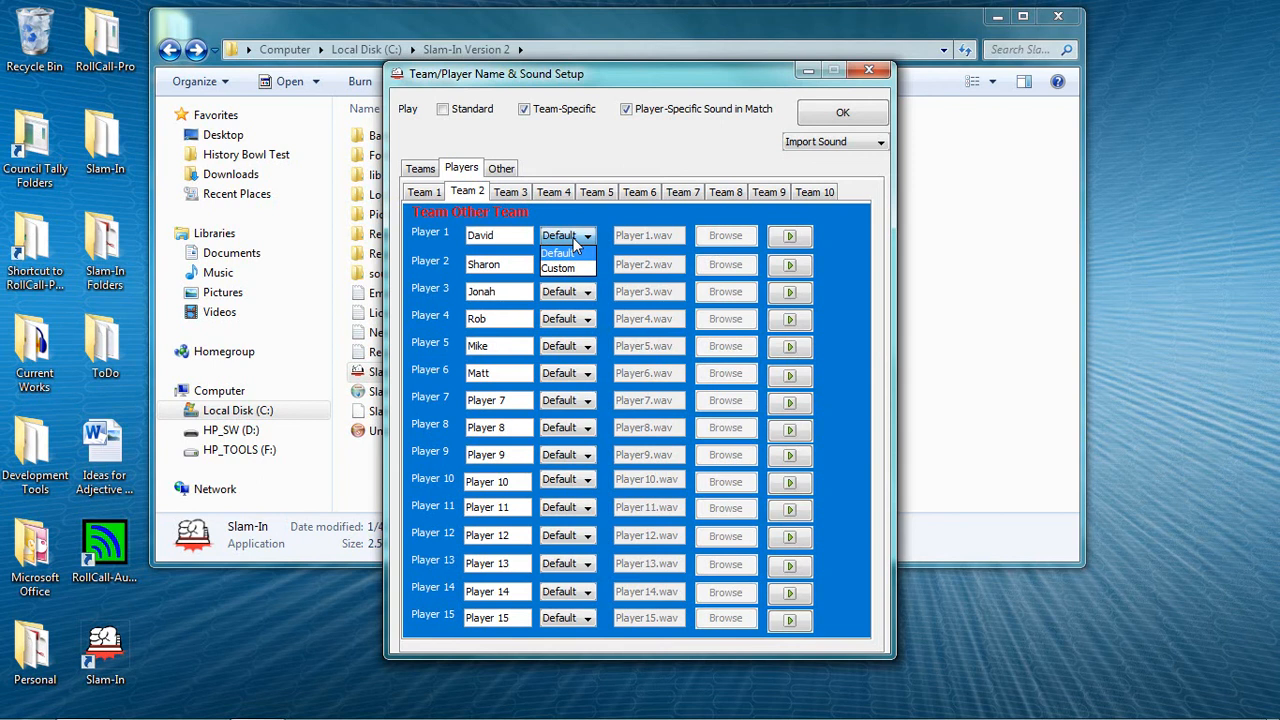
pyautogui.click(578, 237)
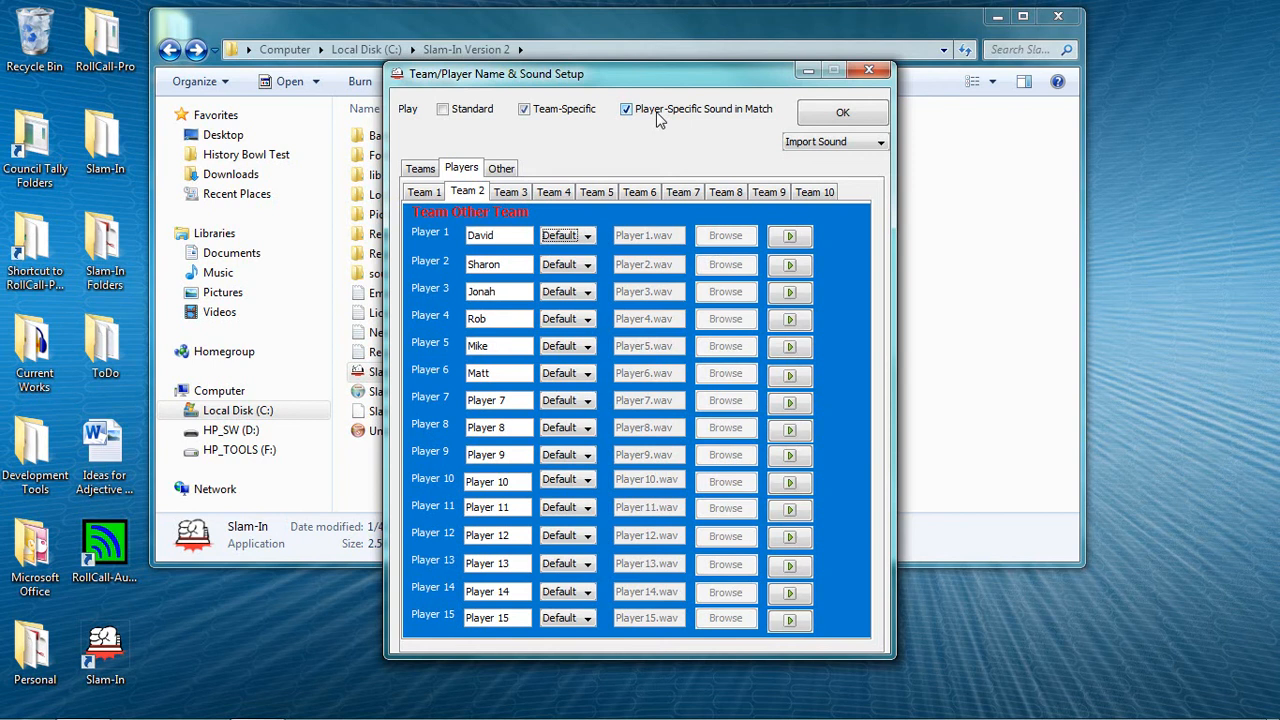
pyautogui.click(560, 109)
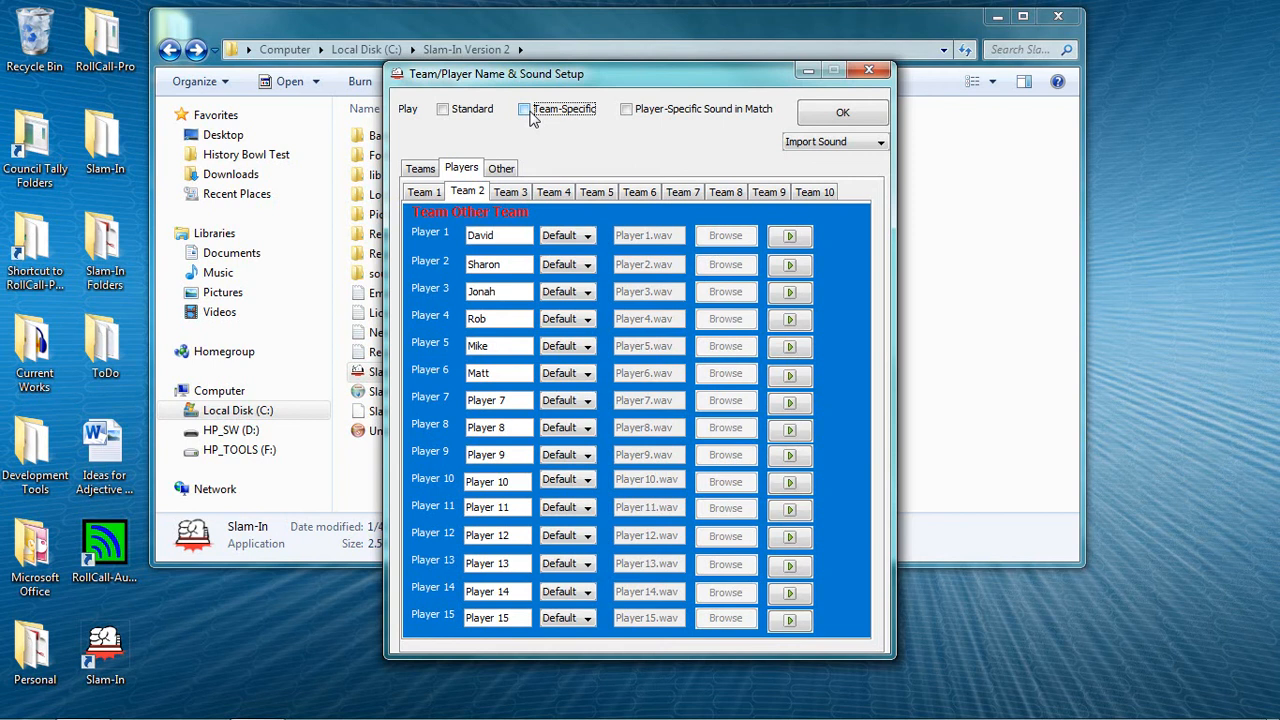
pyautogui.click(445, 110)
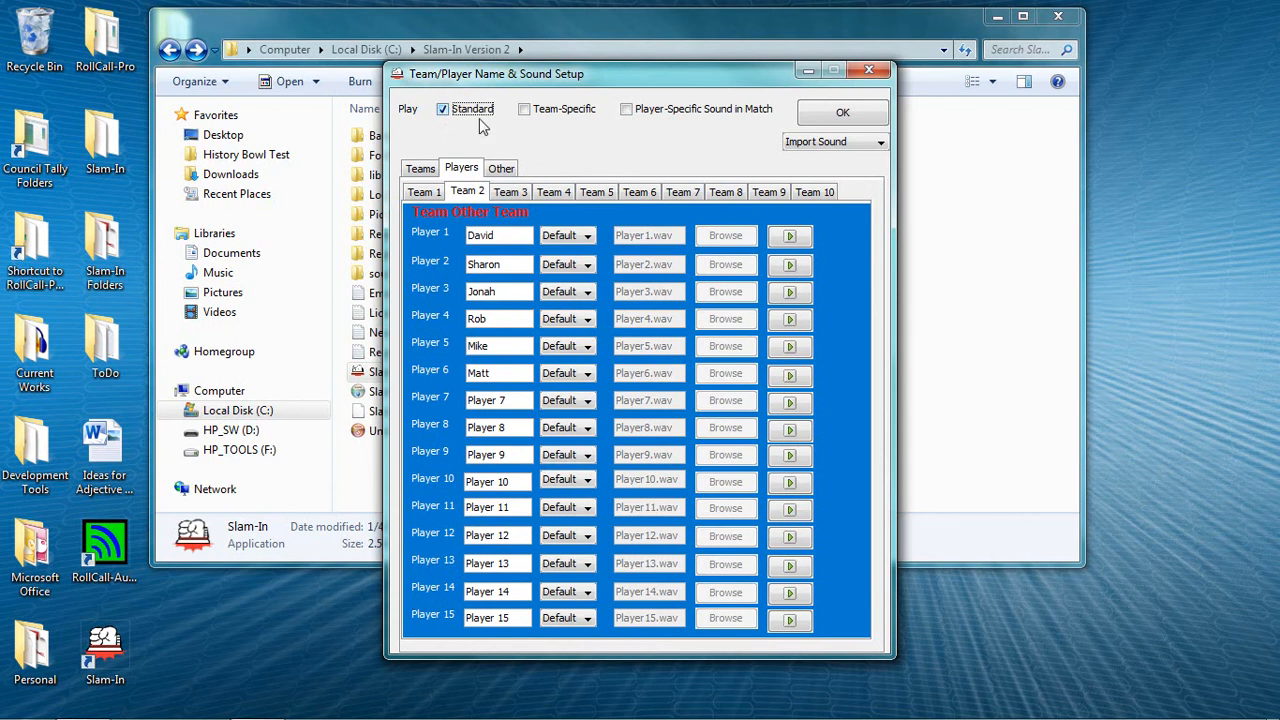
# Step: Preview the Ring-In sound among the other match sounds and accept the name and sound setup
pyautogui.click(502, 169)
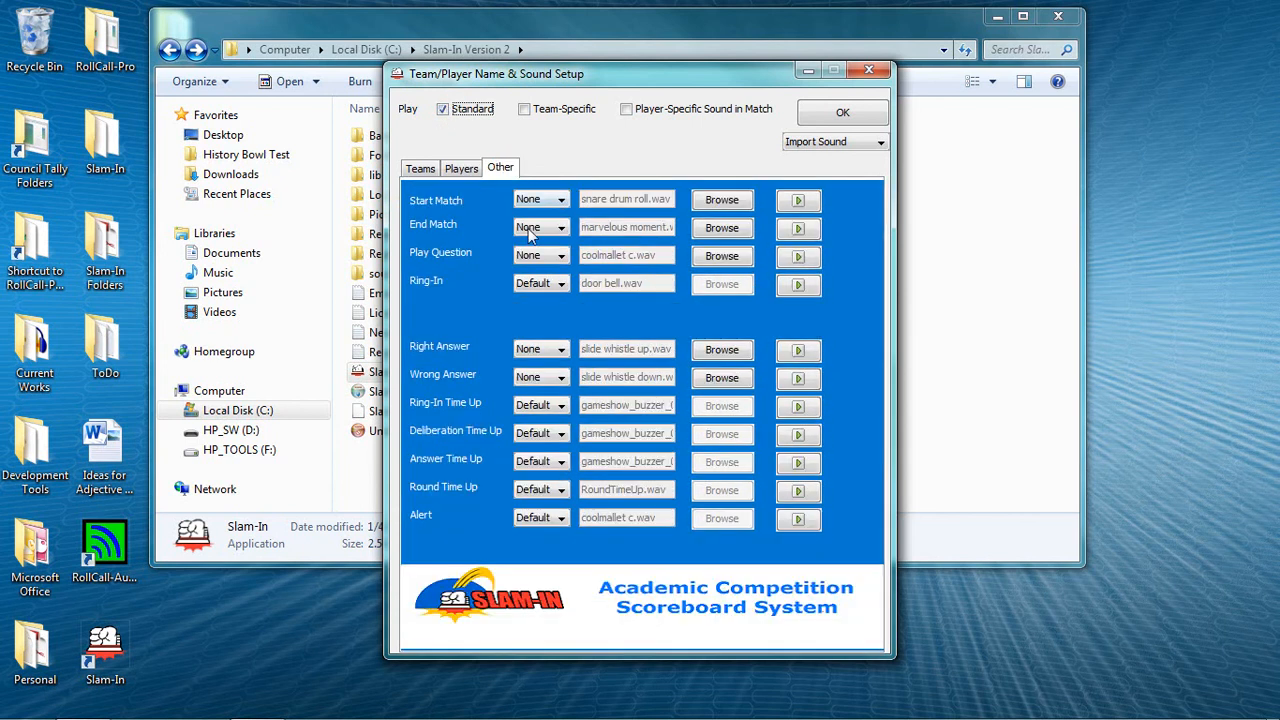
pyautogui.click(798, 287)
pyautogui.click(840, 114)
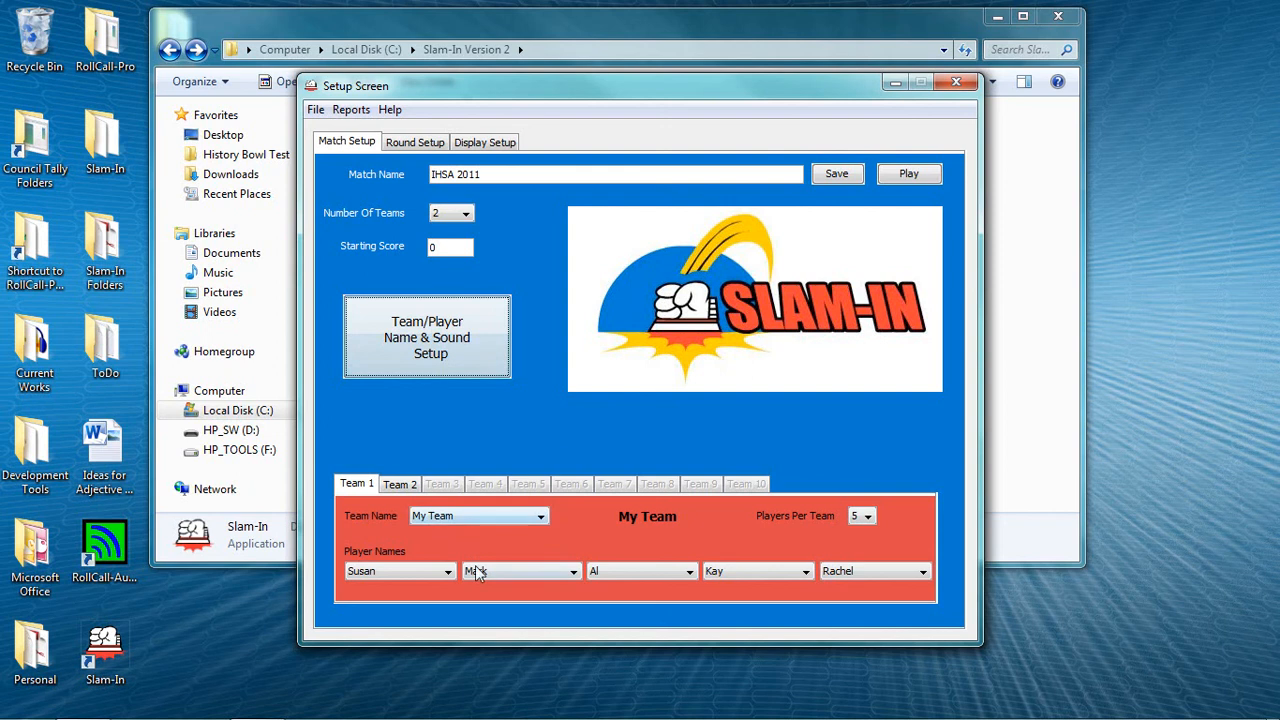
# Step: Assign Other Team's sixth player to its first player slot for the match
pyautogui.click(401, 487)
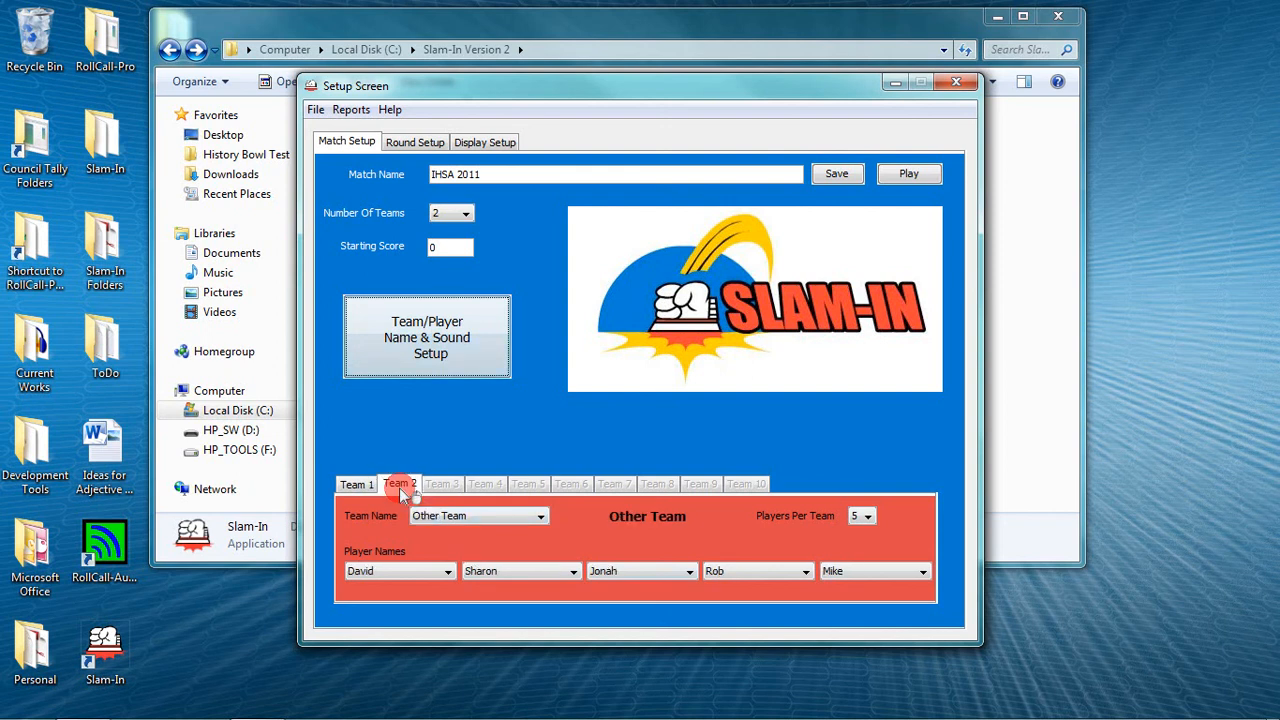
pyautogui.click(419, 572)
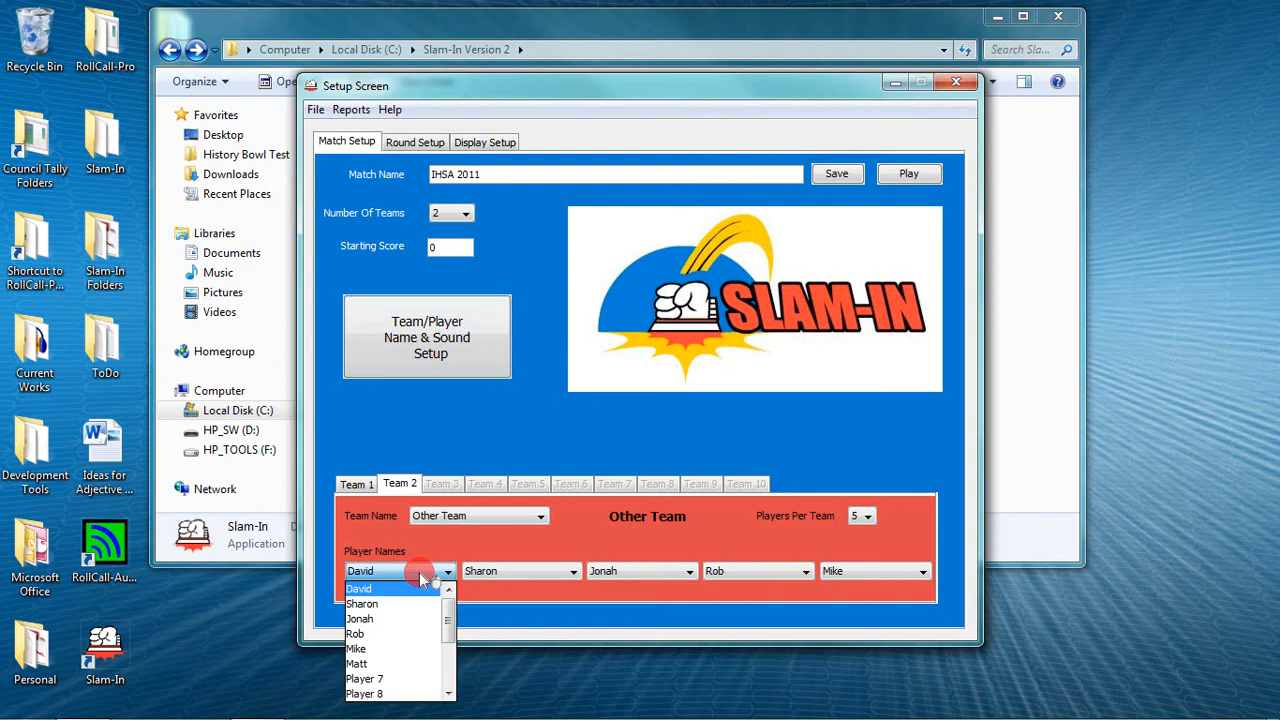
pyautogui.click(406, 664)
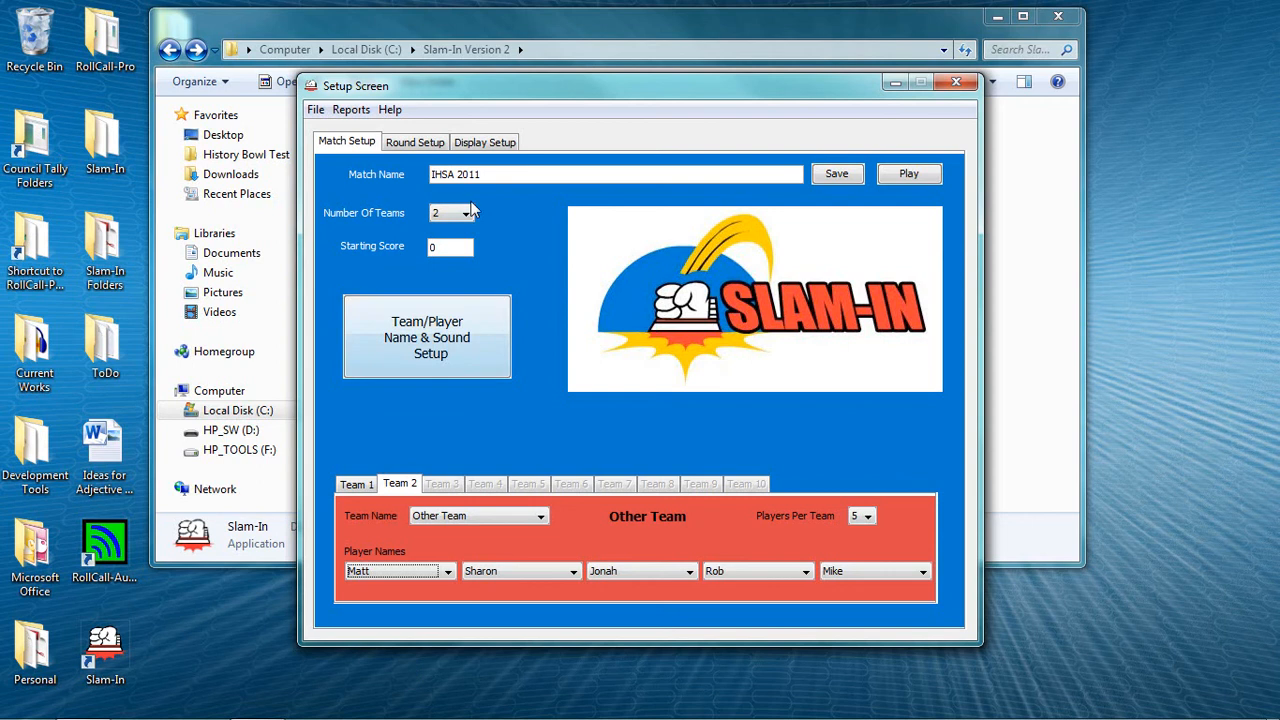
# Step: Save the match format under the name "My IHSA Settings" and close the setup screen, declining the extra save
pyautogui.click(447, 174)
pyautogui.moveTo(444, 169); pyautogui.dragTo(416, 174)
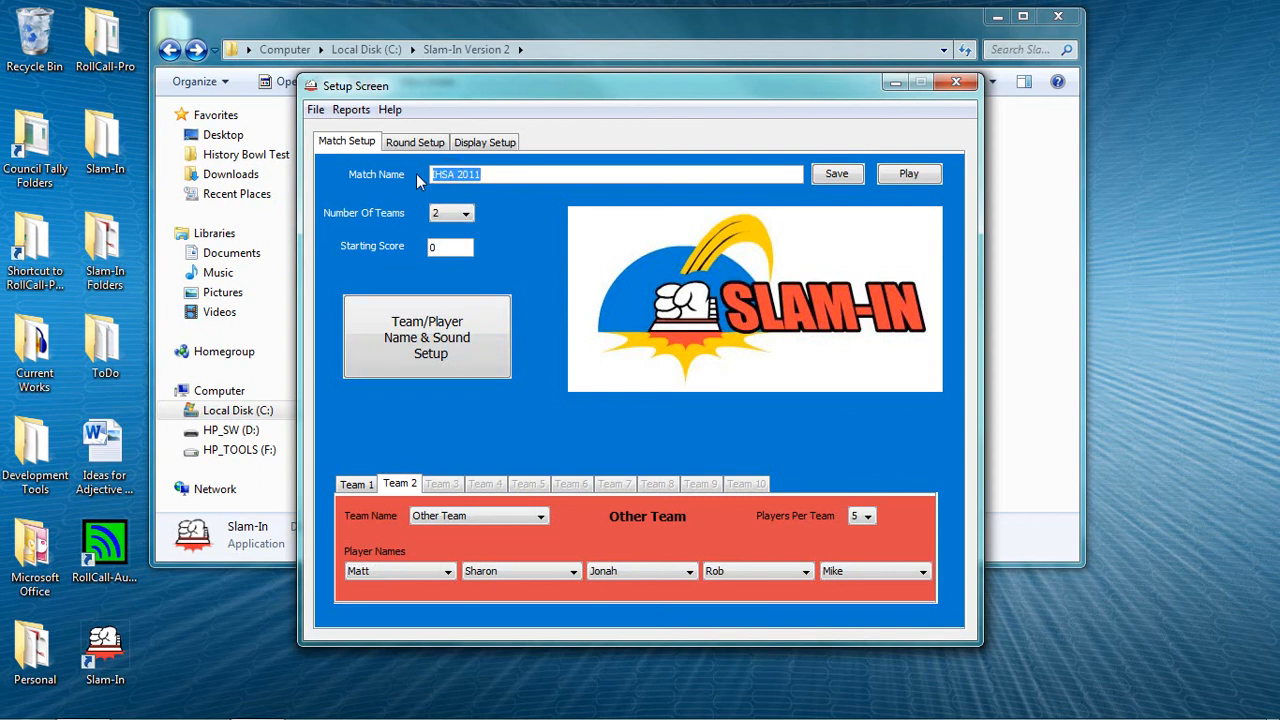
pyautogui.write('My IHSA Settings')
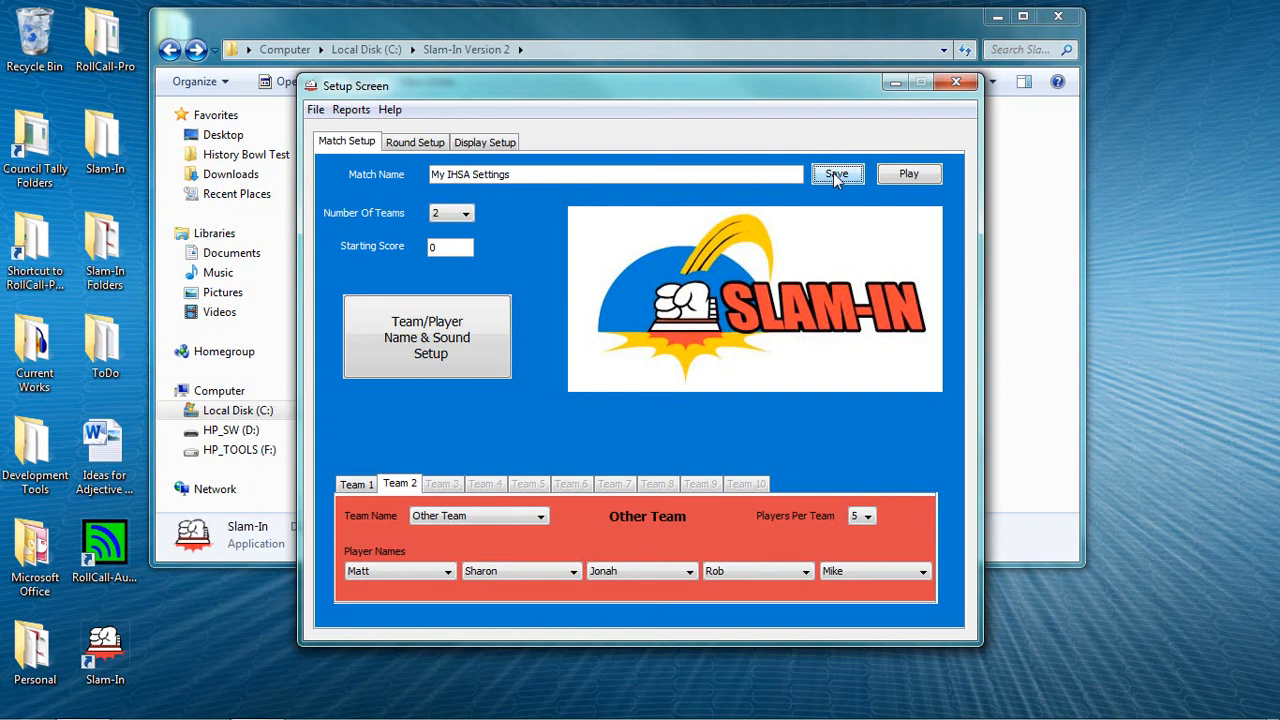
pyautogui.click(955, 84)
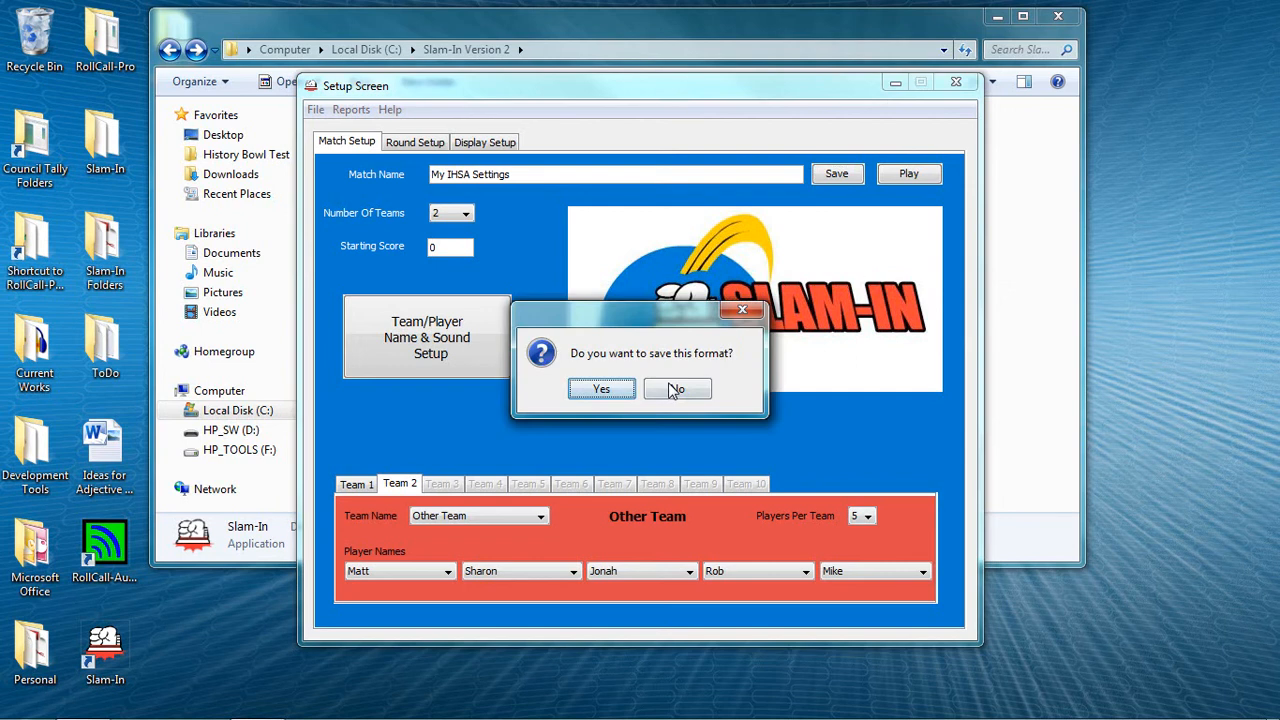
pyautogui.click(675, 390)
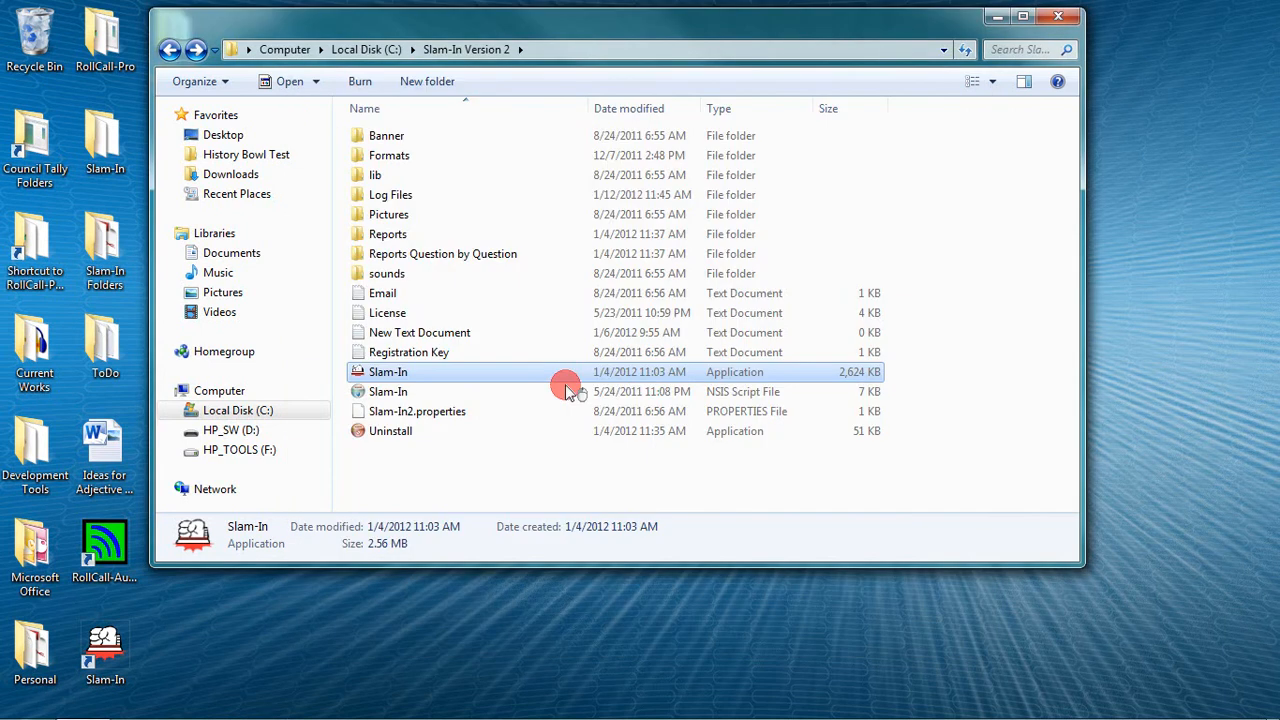
# Step: Relaunch Slam-In and open the previously saved format My IHSA Settings.properties
pyautogui.doubleClick(497, 371)
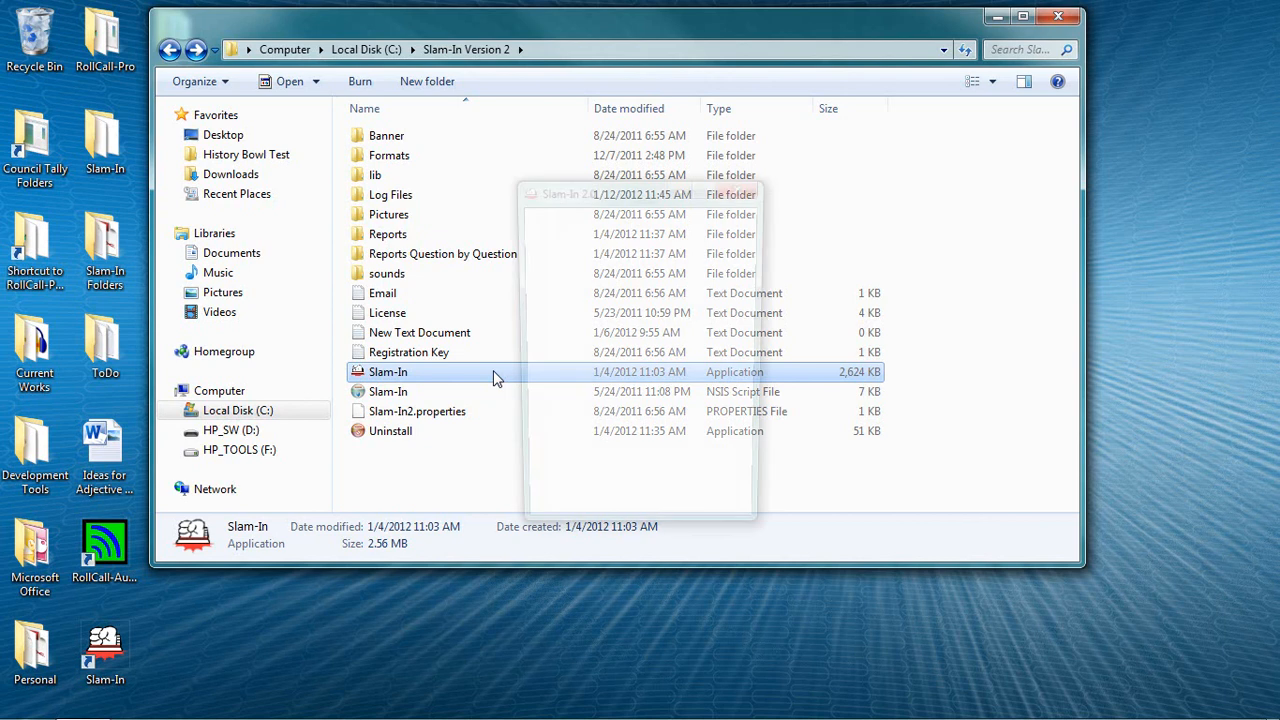
pyautogui.click(567, 323)
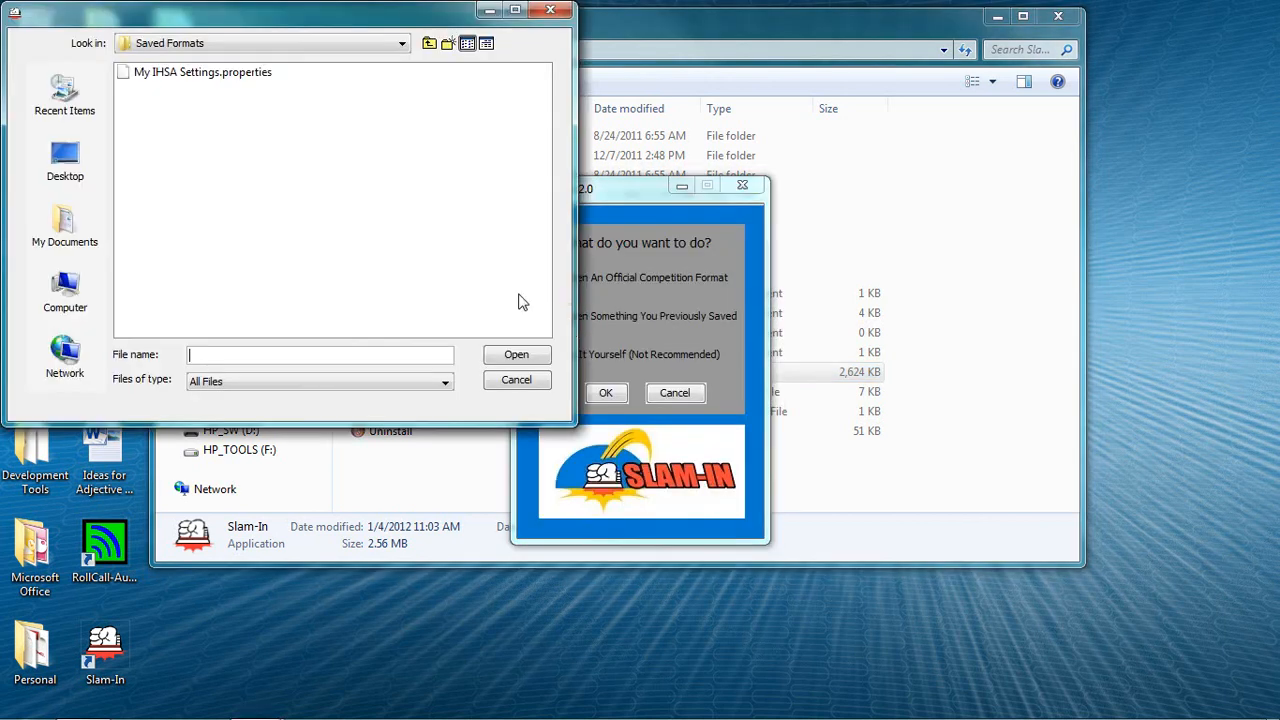
pyautogui.click(222, 78)
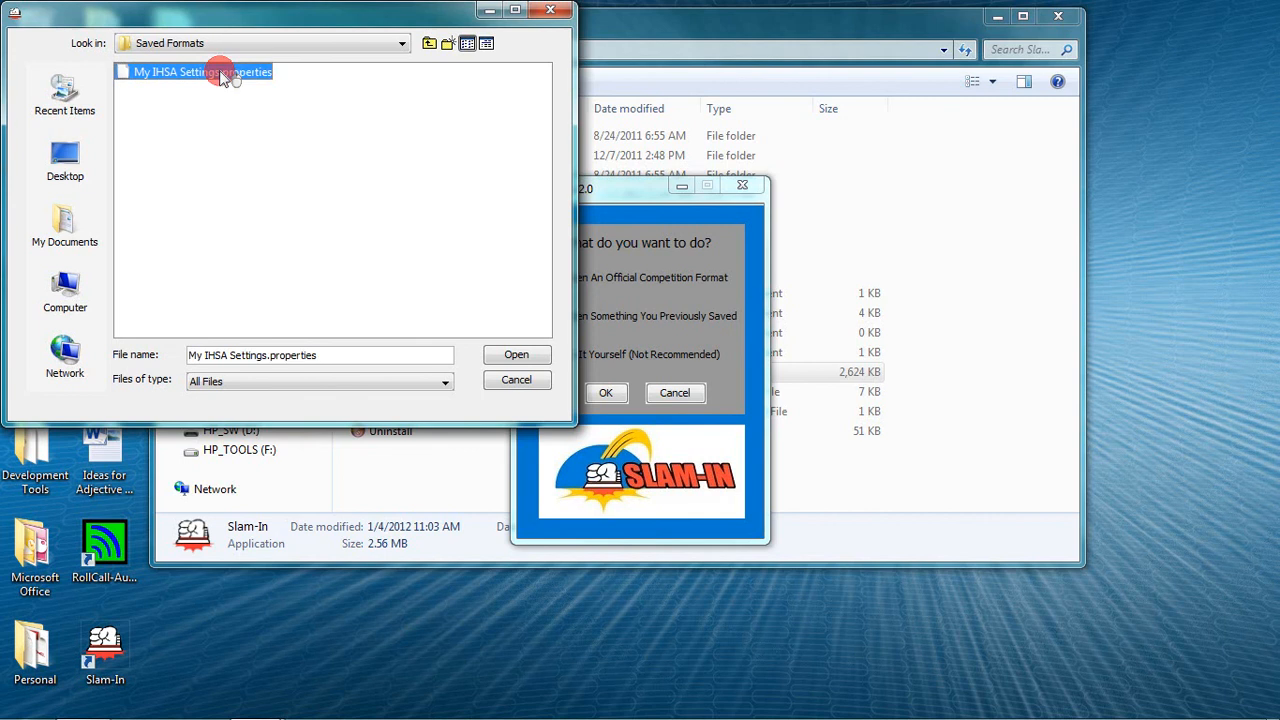
pyautogui.click(490, 355)
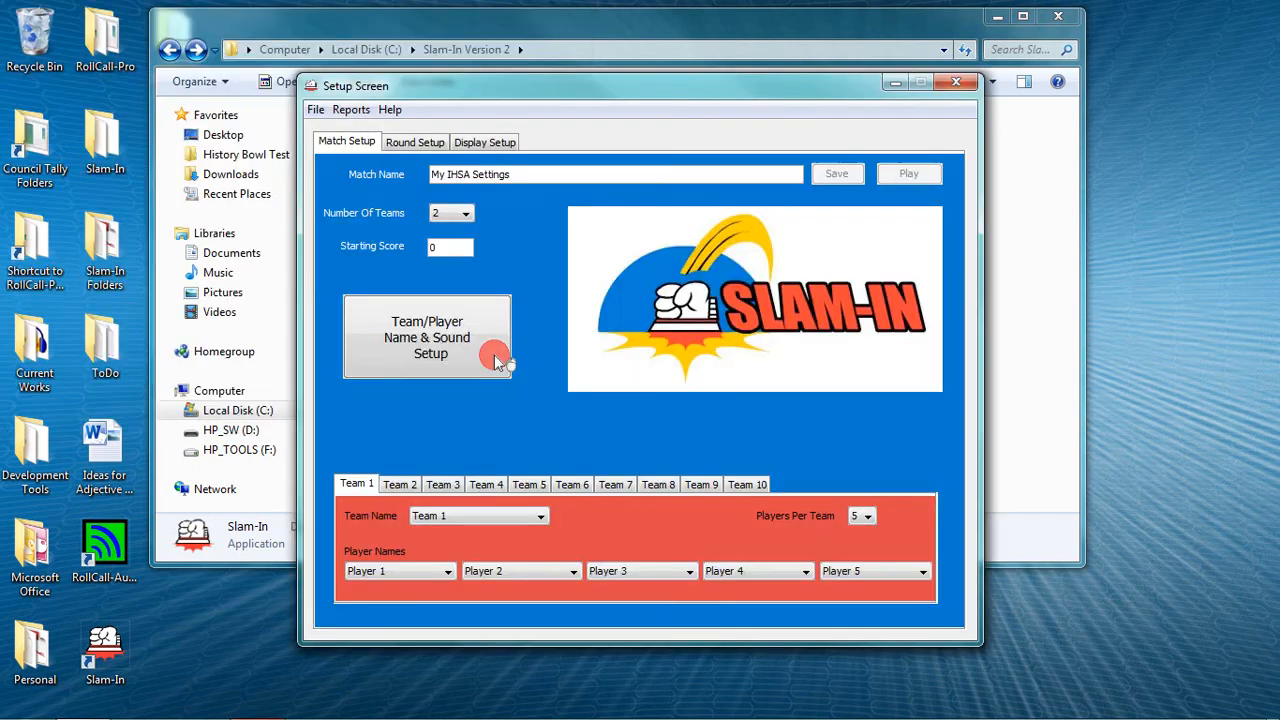